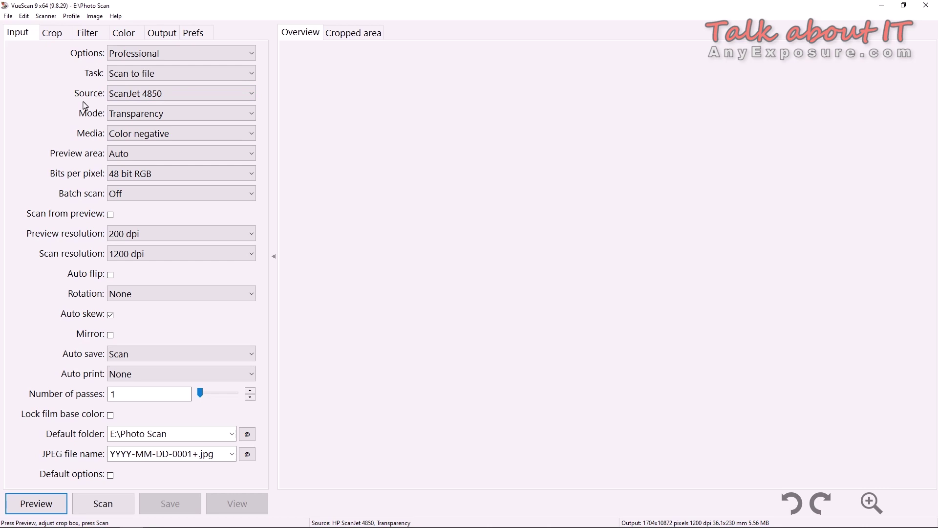
- Select ScanJet 4850 as the scan source and set the scanning mode to Transparency
left_click(230, 99)
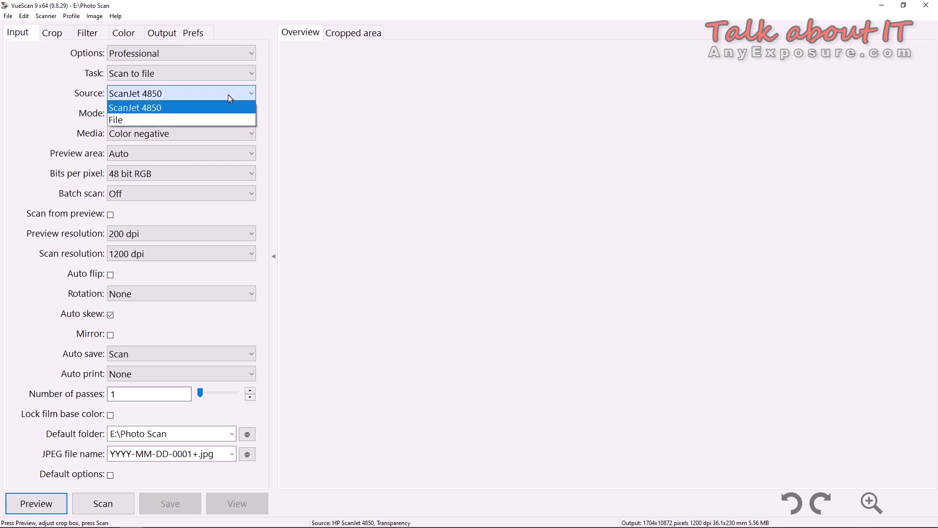
left_click(178, 108)
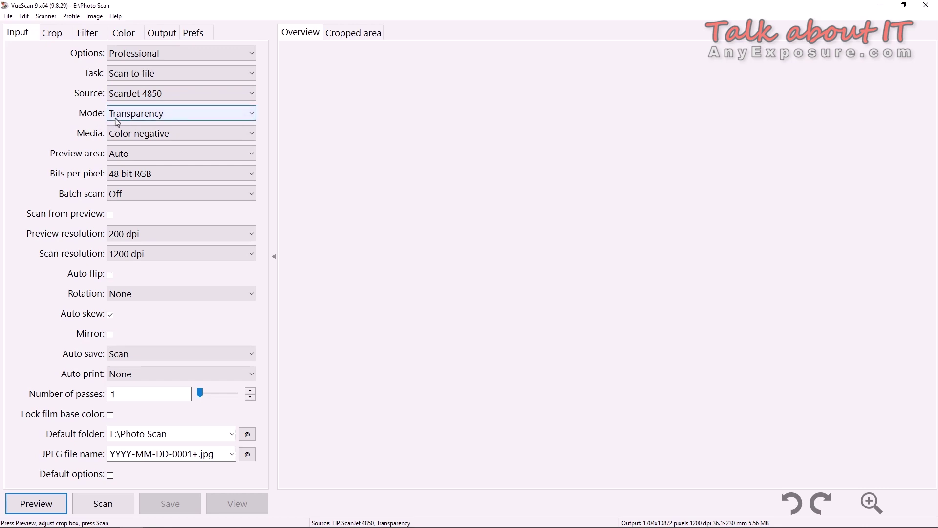
left_click(182, 123)
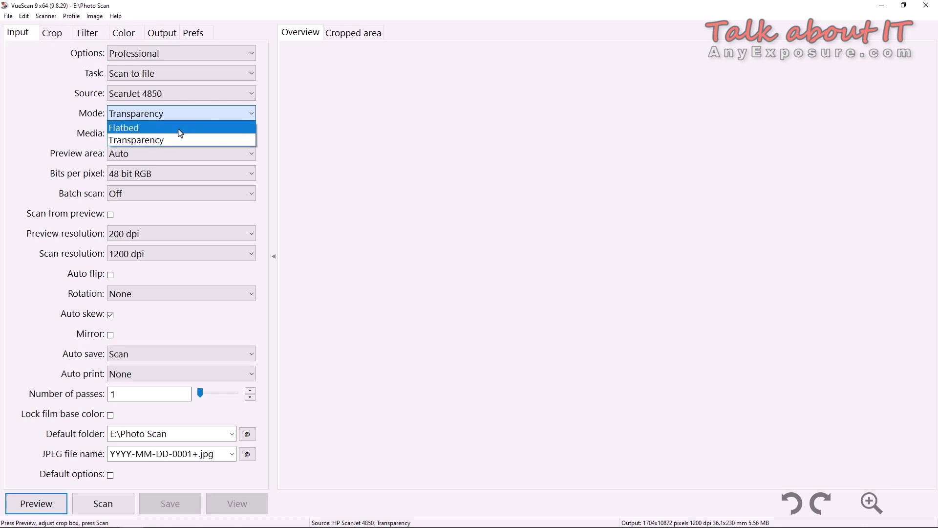
left_click(162, 131)
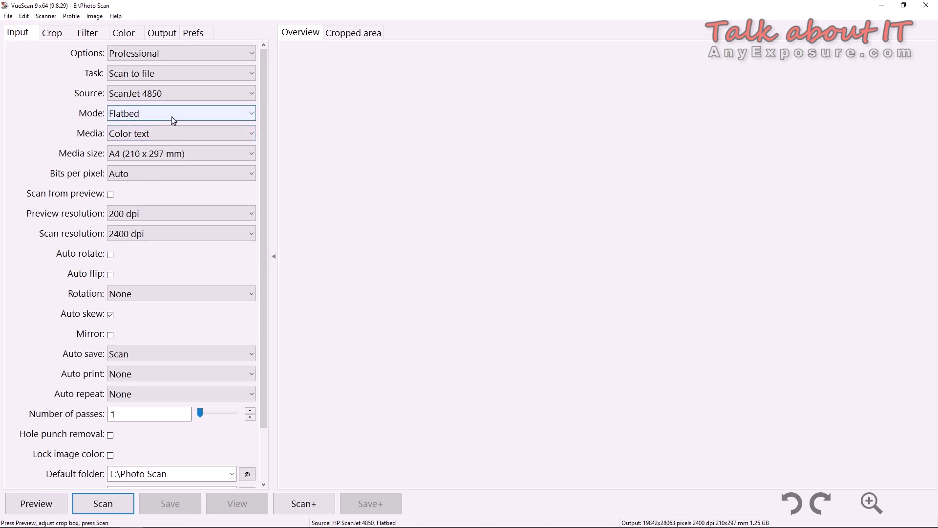
left_click(173, 120)
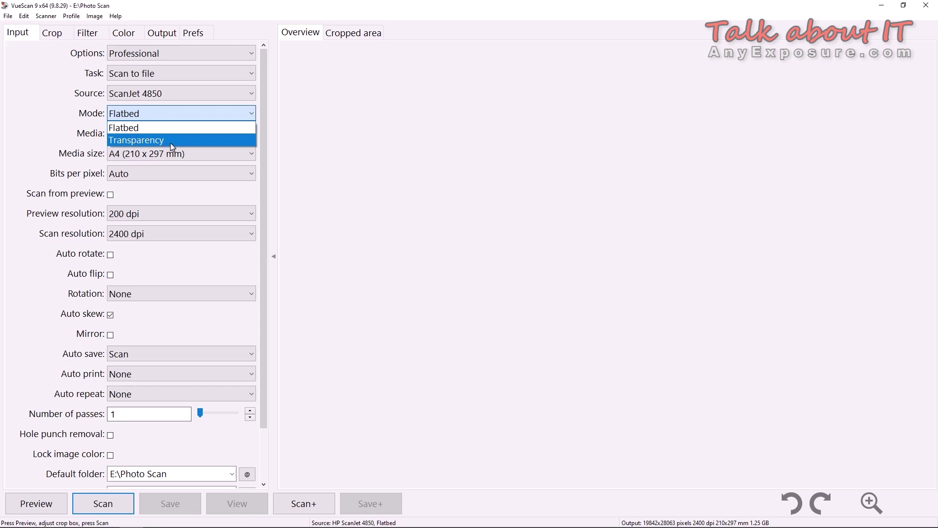
left_click(172, 142)
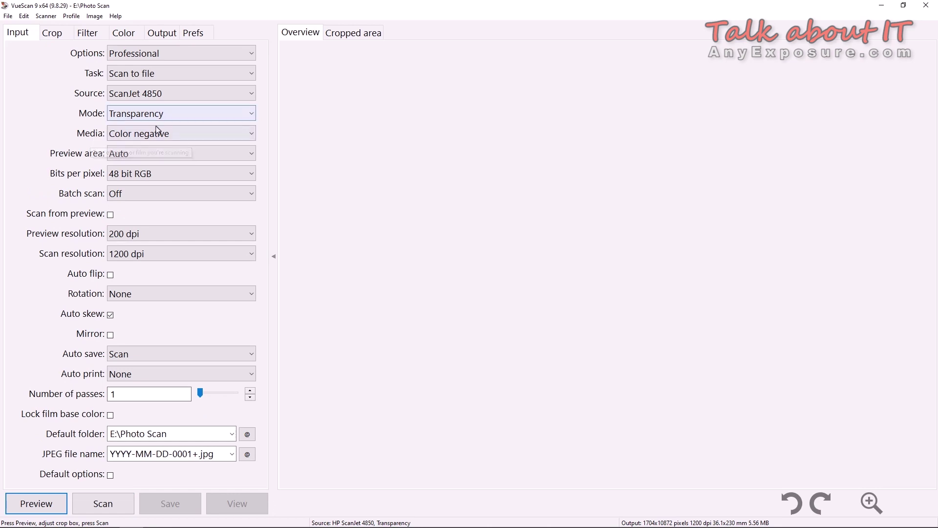
- Set the media type to Color negative for the film being scanned
left_click(218, 136)
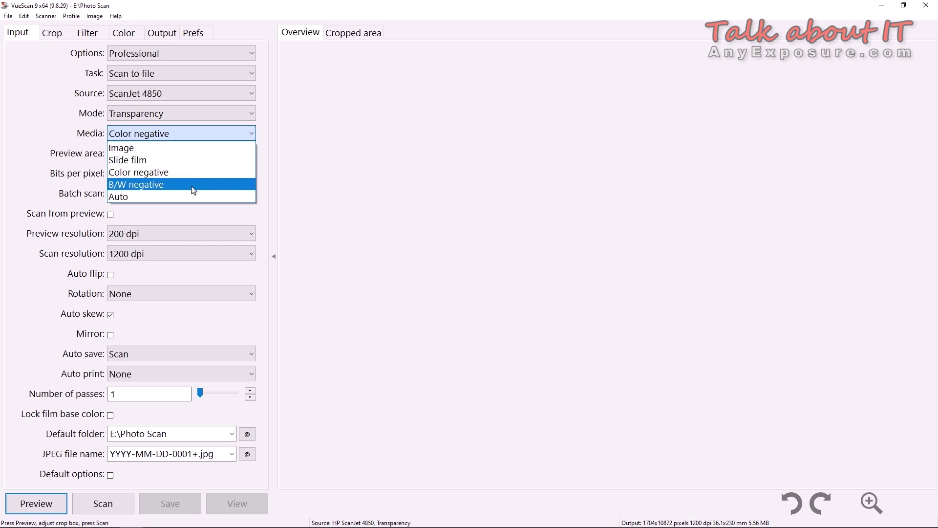
left_click(187, 150)
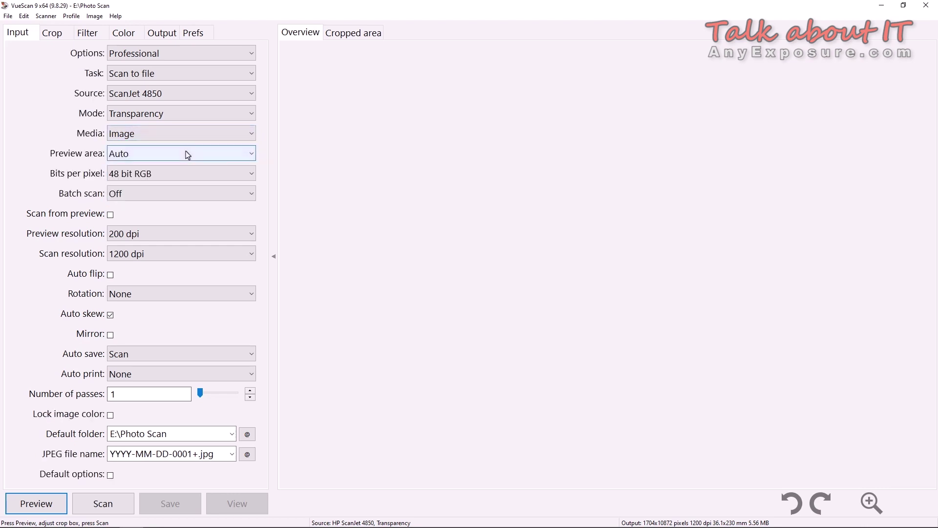
left_click(190, 114)
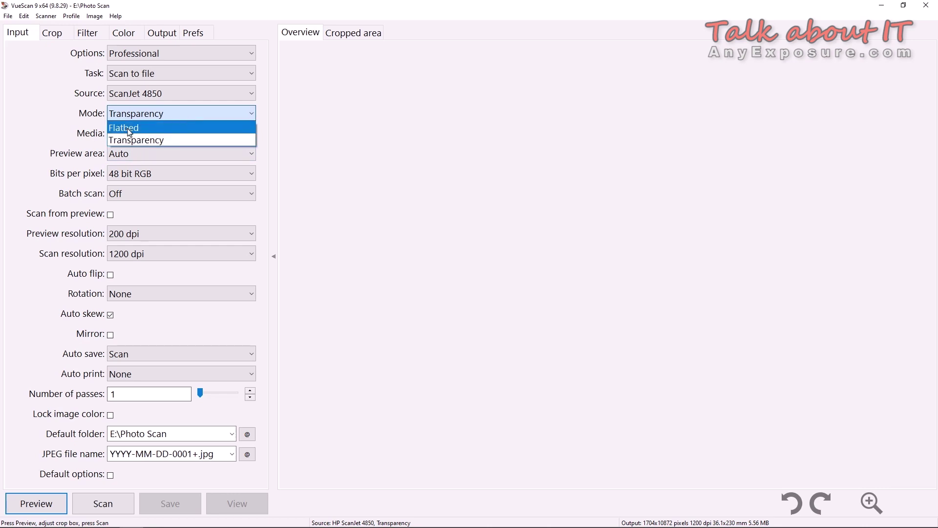
left_click(82, 139)
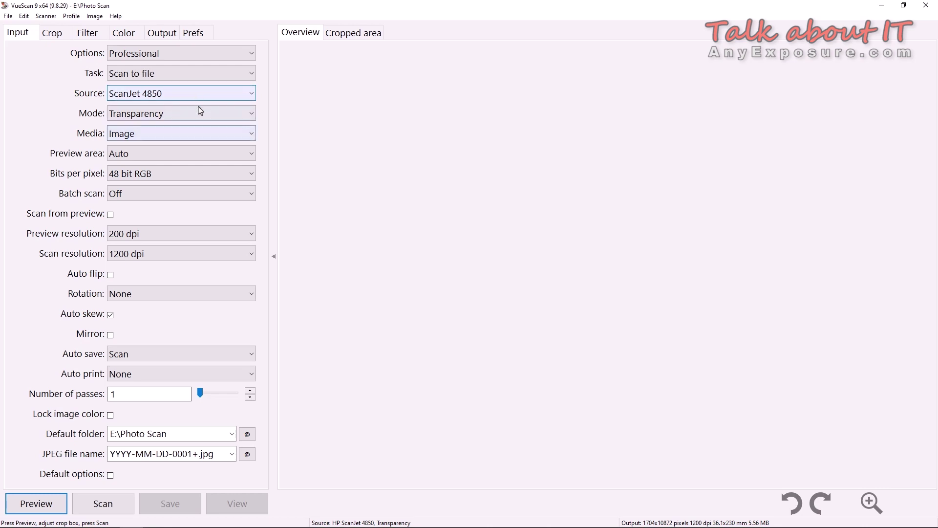
left_click(143, 133)
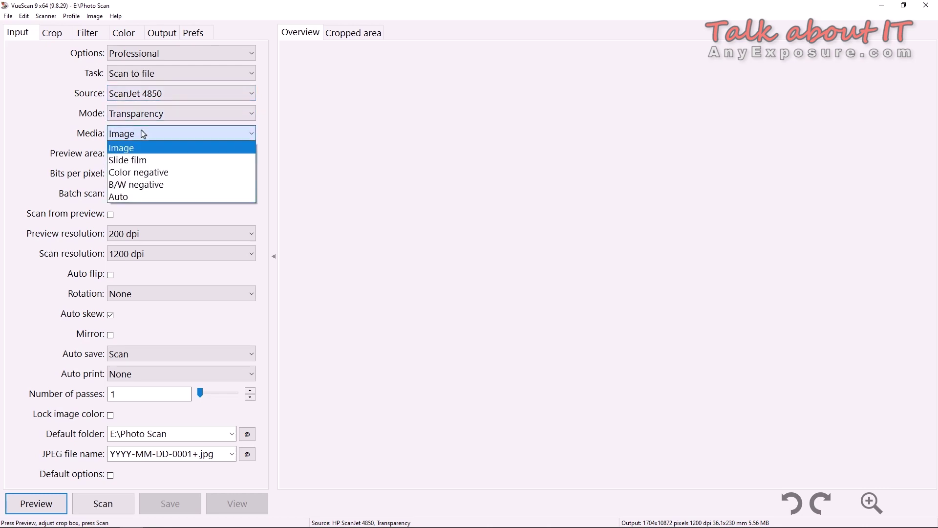
left_click(196, 179)
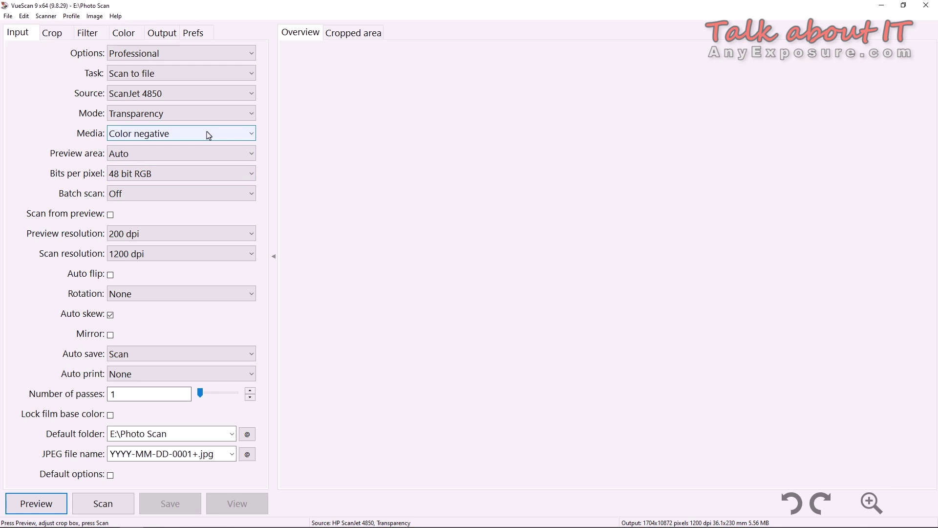
- Check the preview area choices, then choose 48 bit RGB for the bits per pixel and Off for the batch scan
left_click(179, 159)
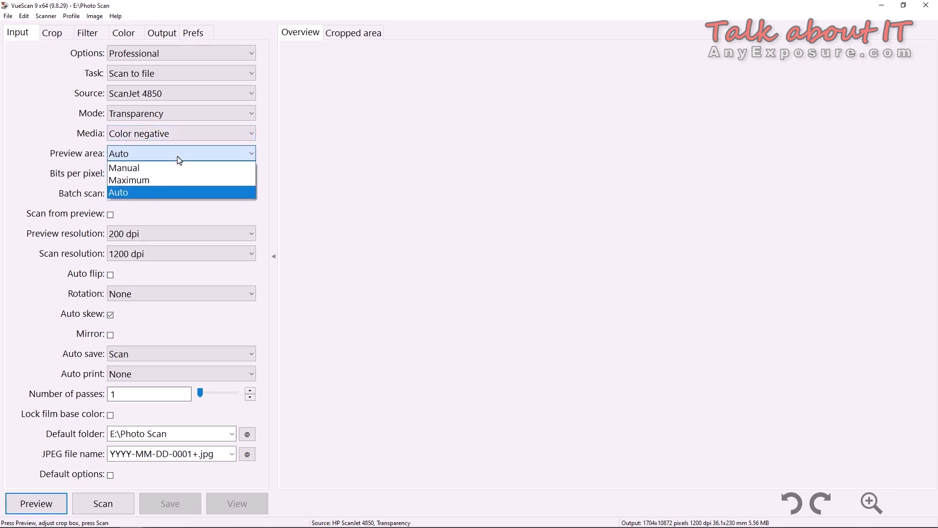
left_click(180, 160)
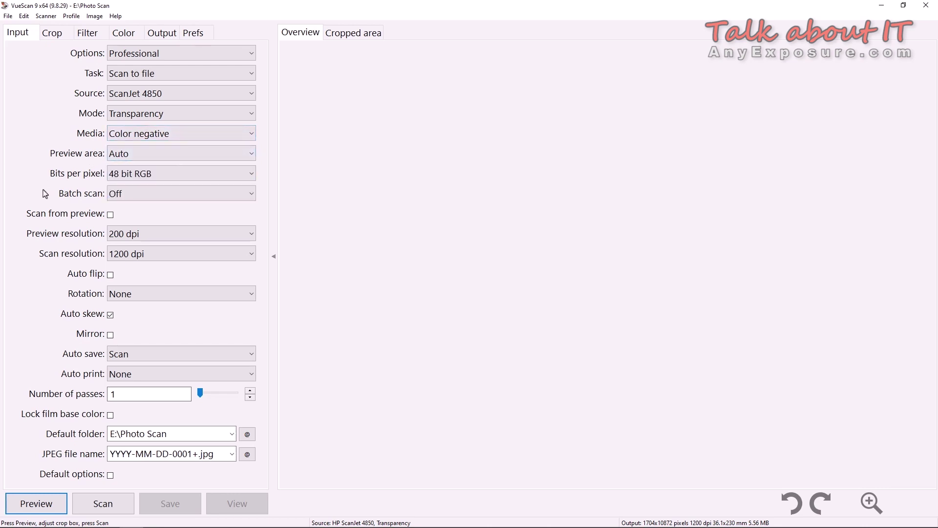
left_click(138, 178)
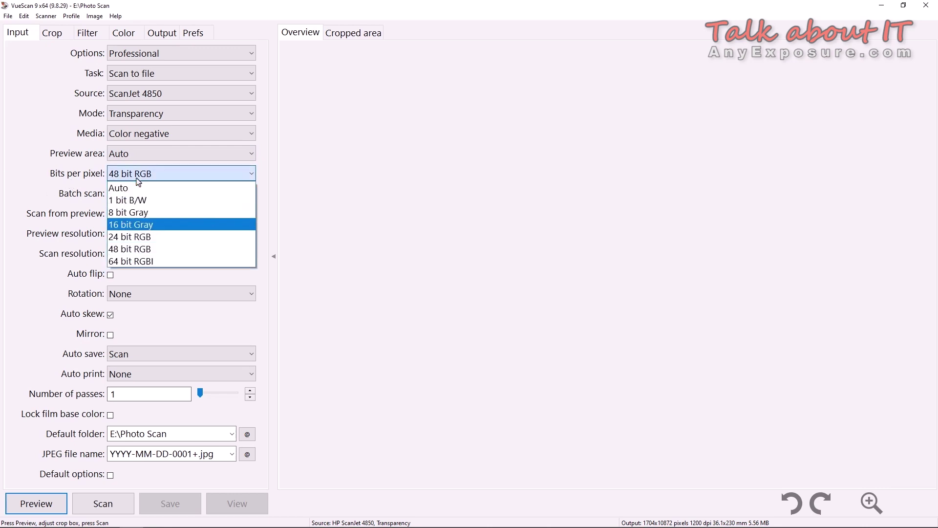
left_click(155, 249)
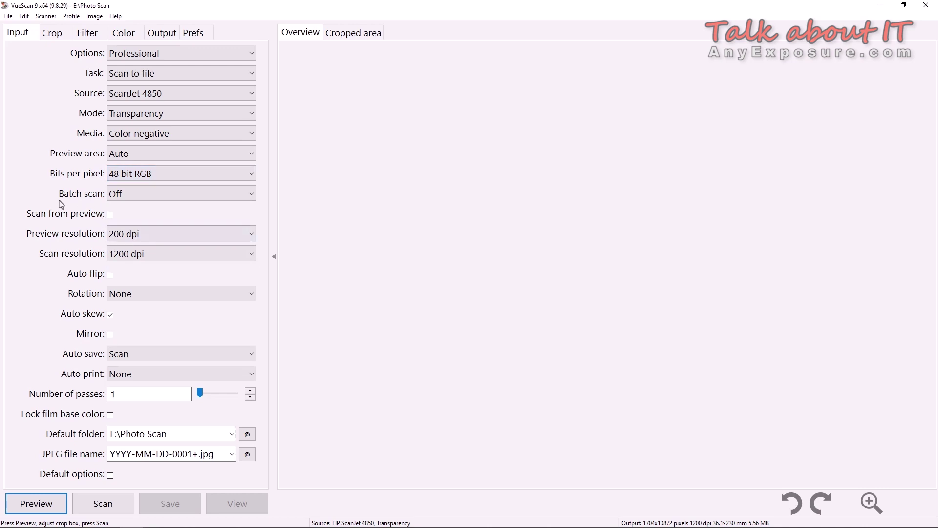
left_click(135, 198)
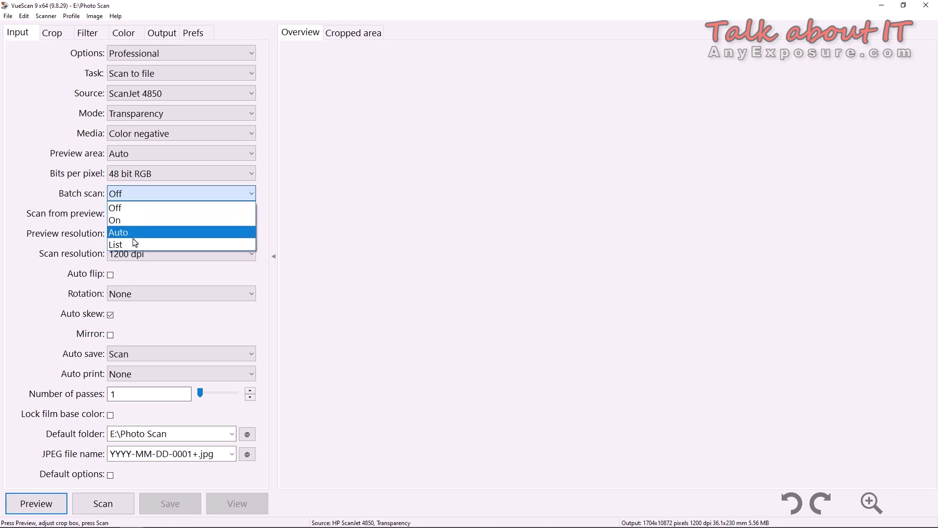
left_click(131, 210)
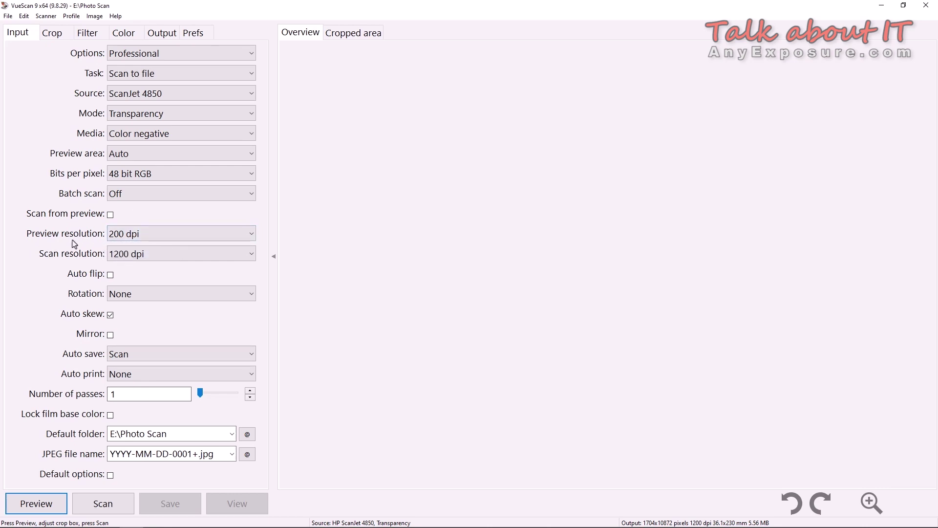
- Set the preview resolution to 200 dpi and the scan resolution to 1200 dpi
left_click(160, 239)
left_click(139, 334)
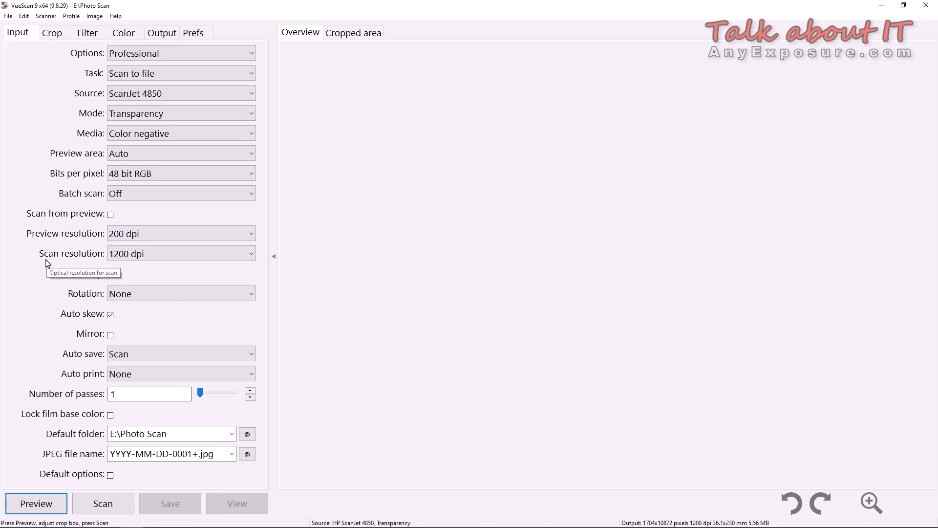
left_click(186, 256)
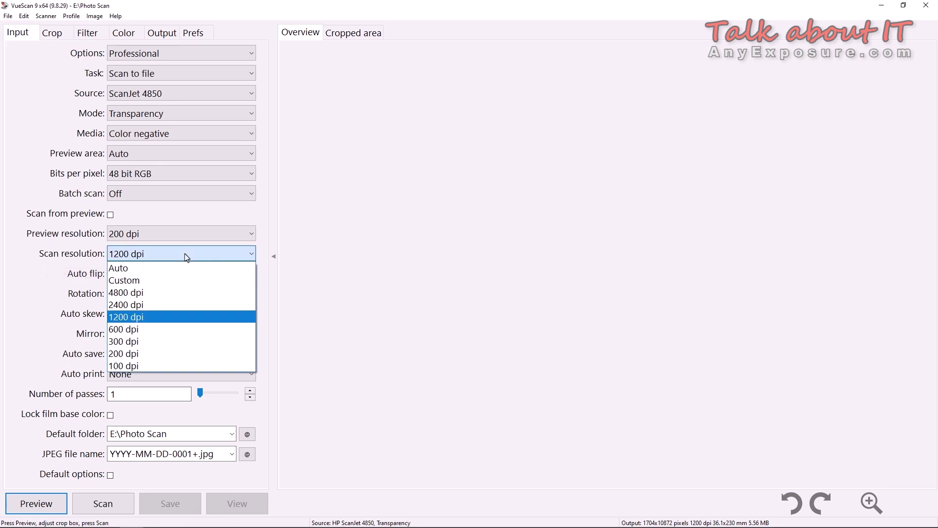
left_click(166, 323)
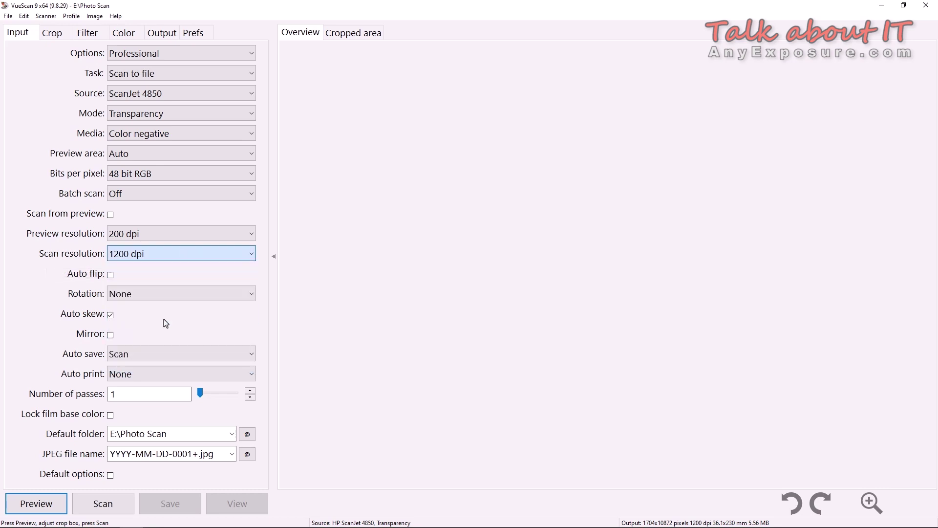
left_click(180, 254)
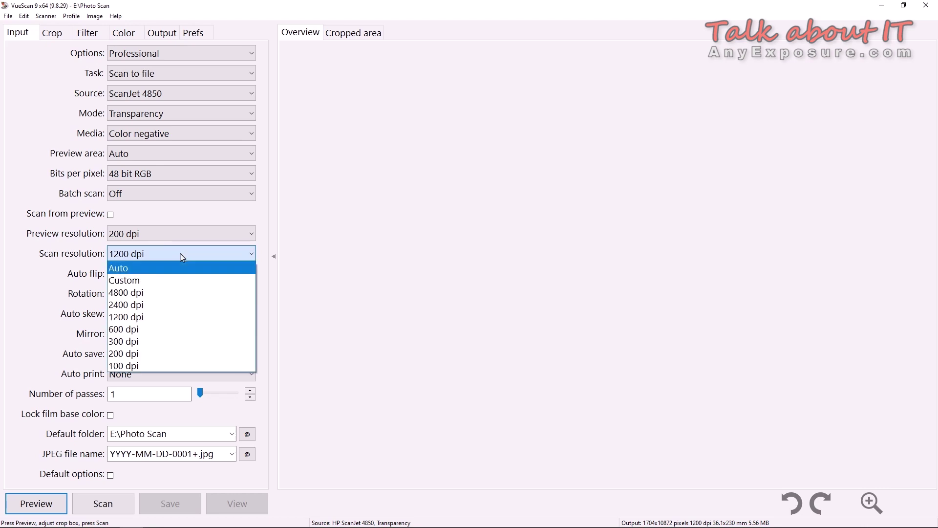
left_click(161, 321)
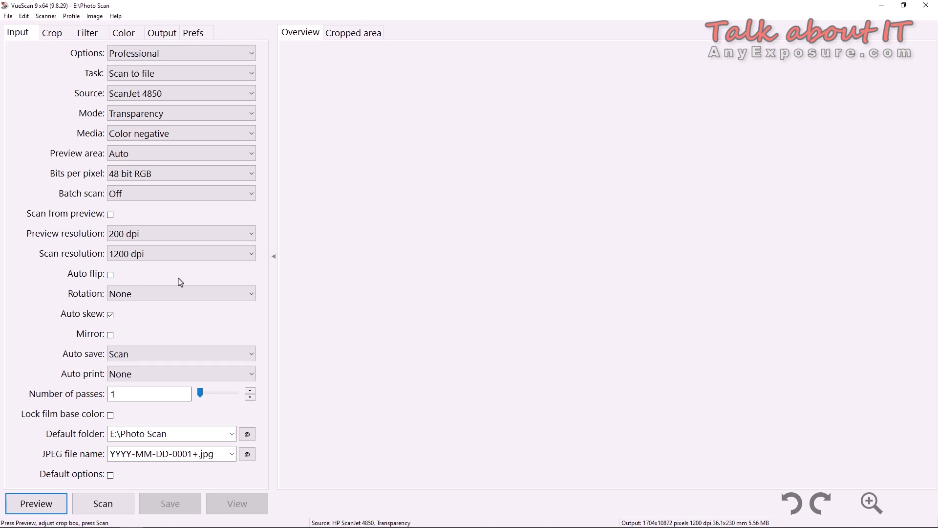
- Review the rotation choices, the default output folder and the JPEG file name pattern
left_click(178, 294)
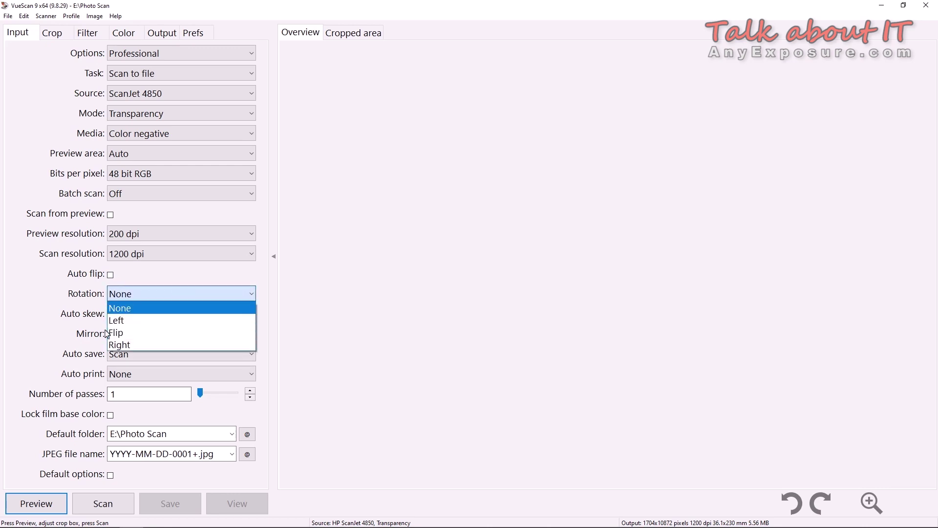
left_click(80, 341)
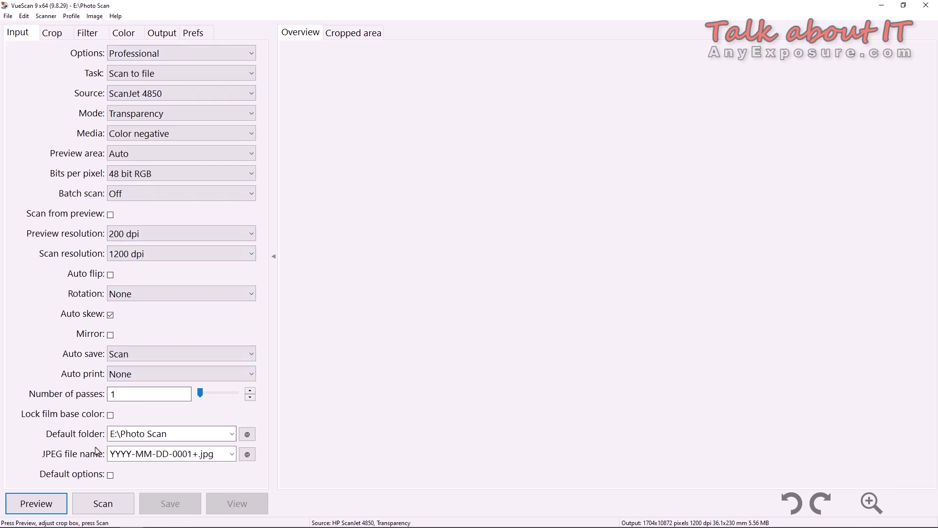
left_click(171, 439)
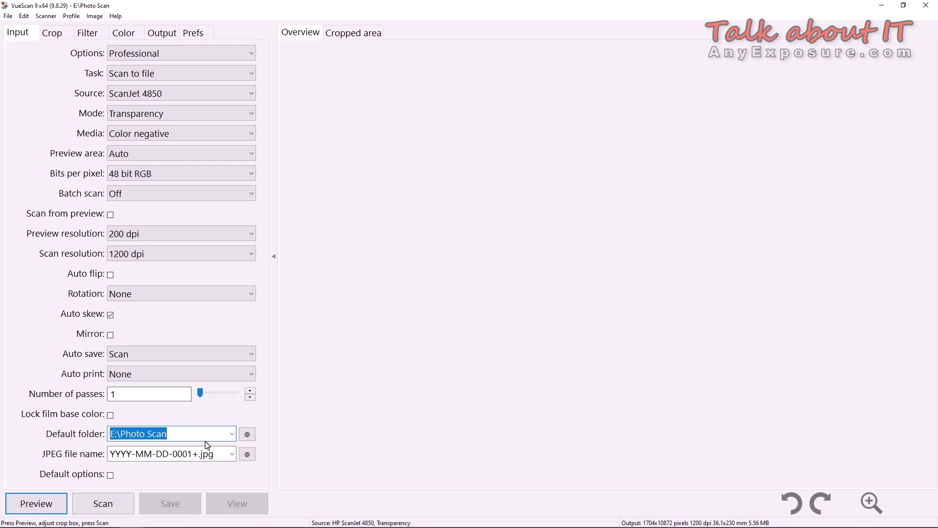
left_click(218, 454)
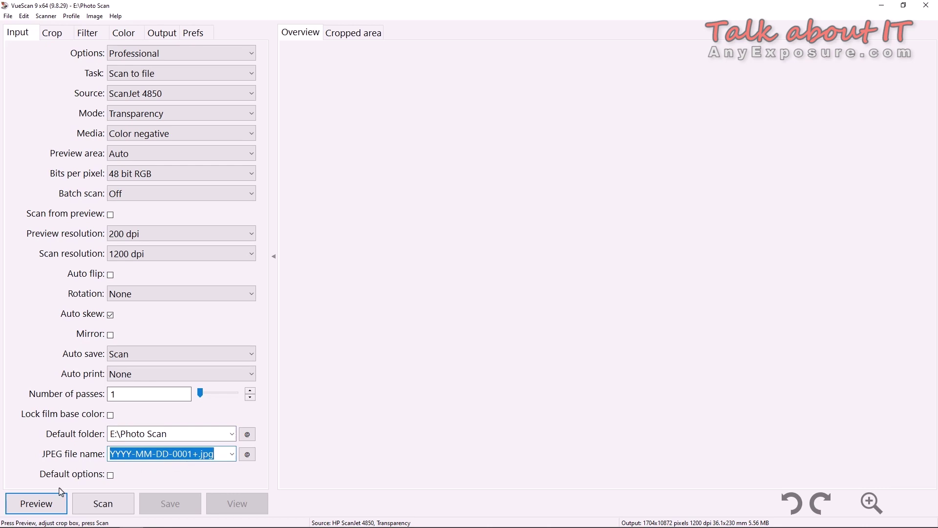
- Run a preview scan of the negative strip and look through its frames, finishing with frame 1 selected
left_click(60, 513)
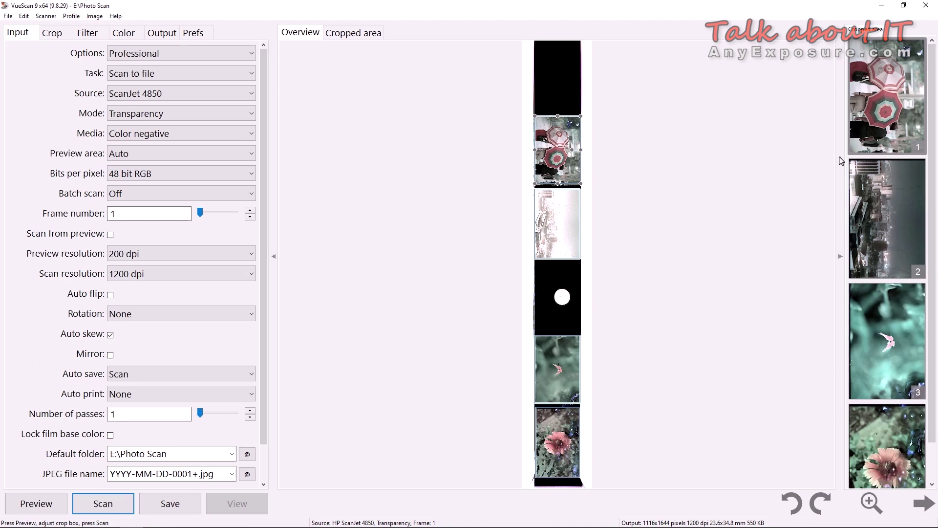
left_click(885, 195)
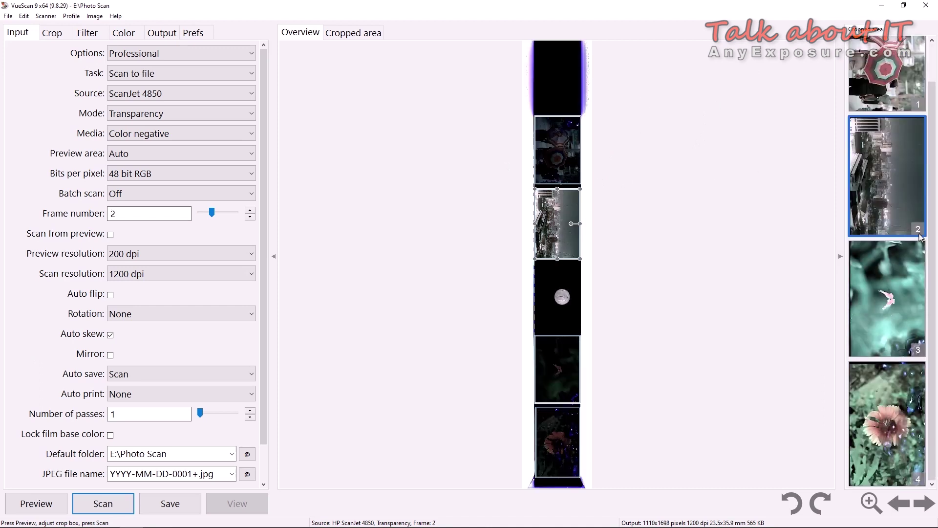
key("Up")
key("Up")
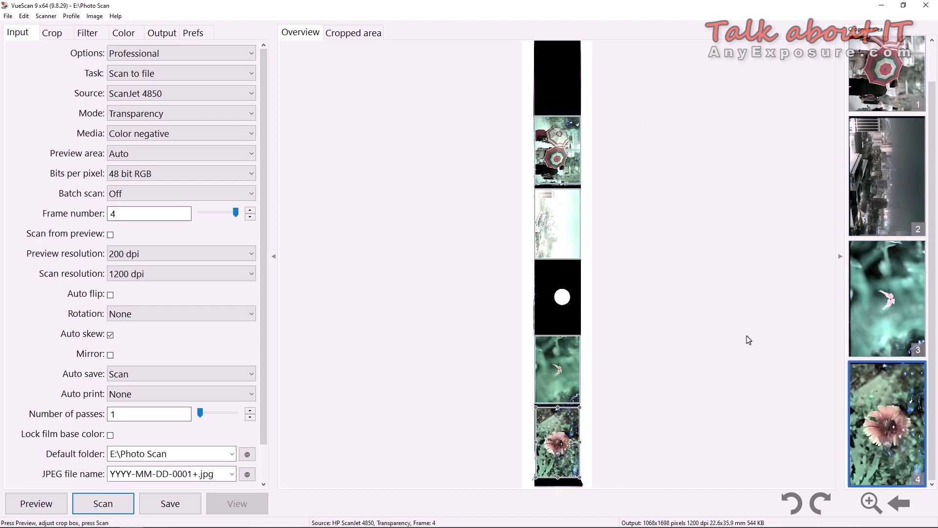
scroll(869, 320, "up", 1)
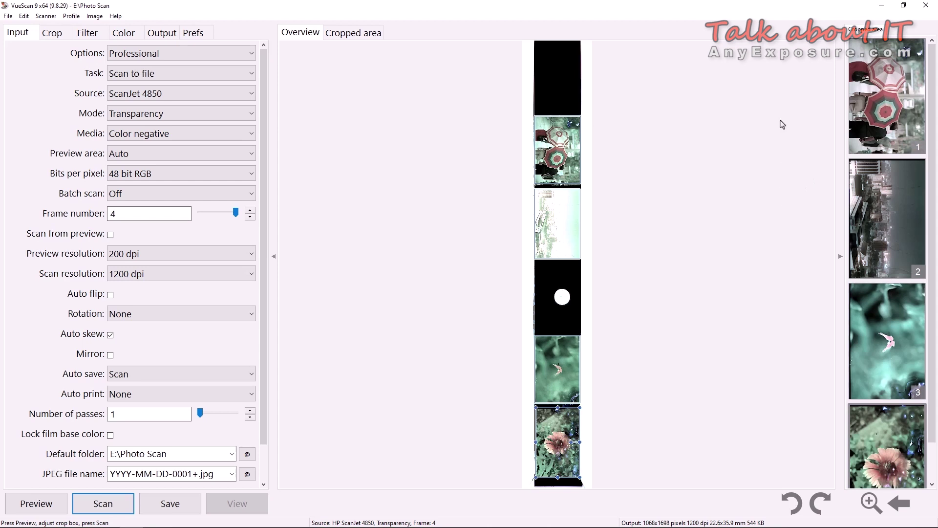
left_click(874, 152)
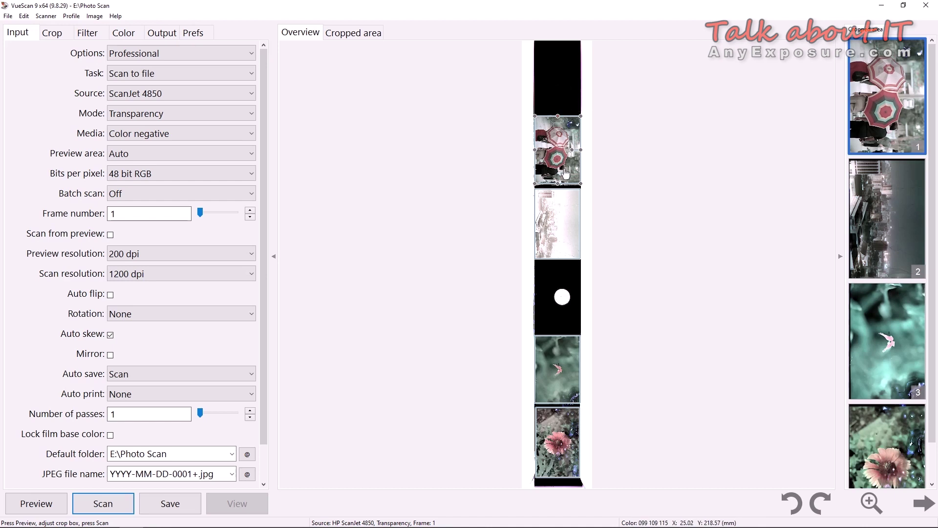
- Try the Auto option for the batch scan, then return the batch scan to Off
left_click(122, 194)
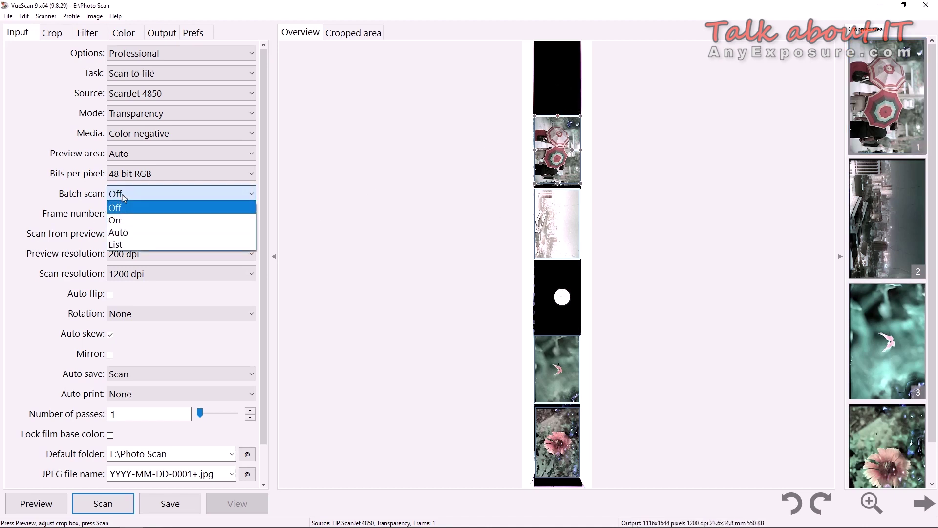
left_click(135, 234)
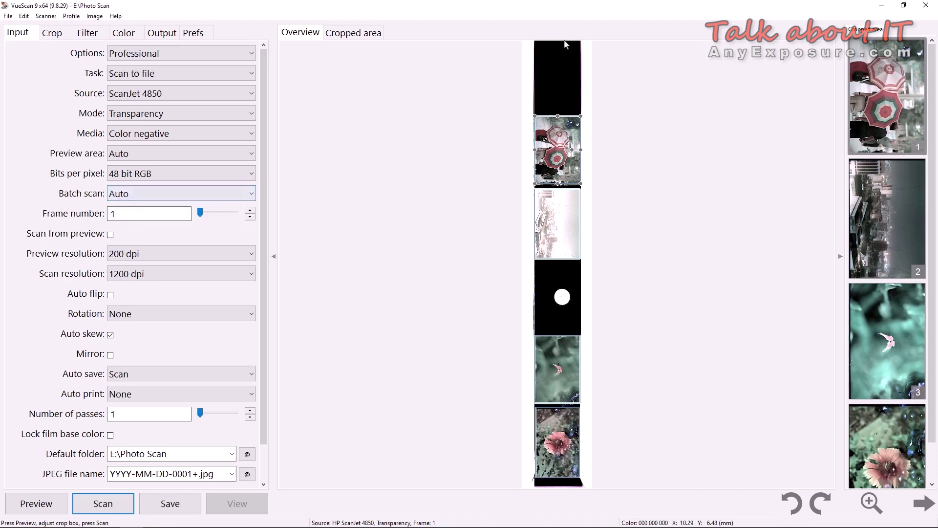
left_click(136, 194)
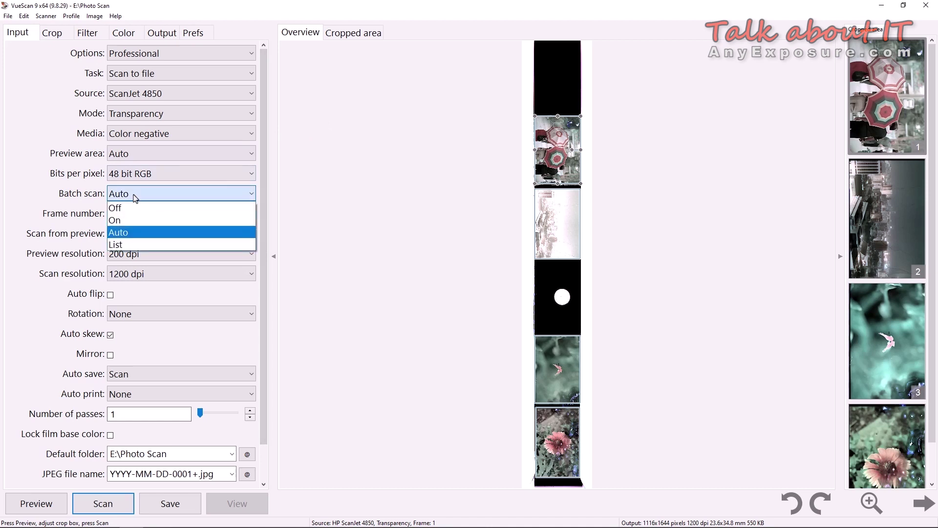
left_click(131, 208)
left_click(132, 213)
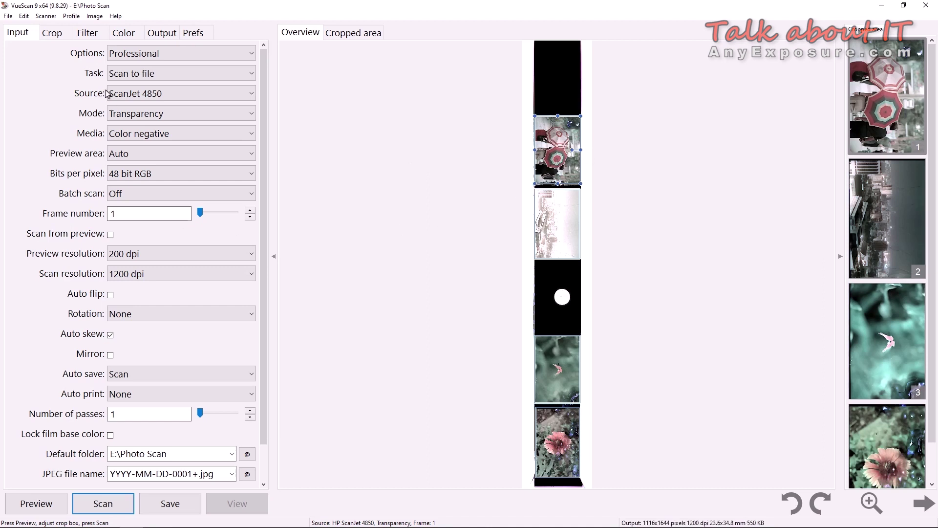
- Look through the crop, filter, color, output and preferences settings, finishing at the color settings
left_click(56, 36)
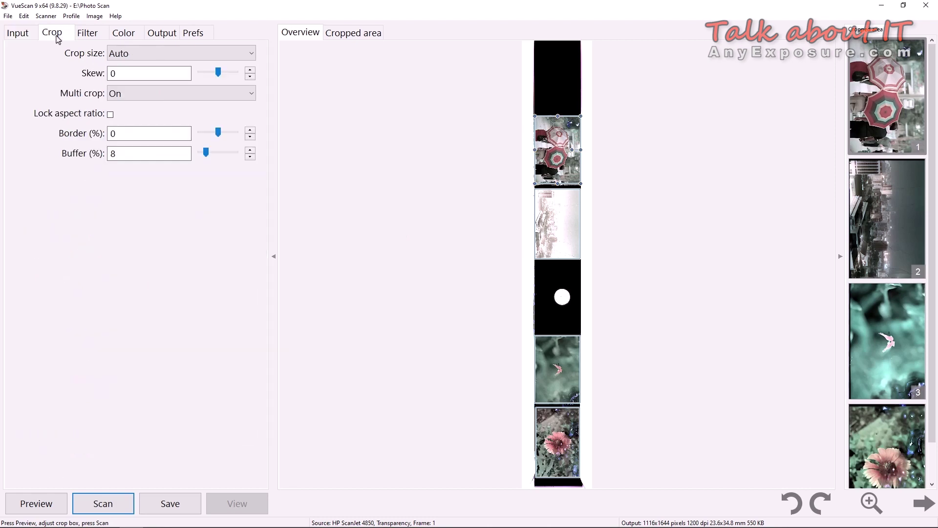
left_click(79, 36)
left_click(123, 37)
left_click(161, 32)
left_click(194, 34)
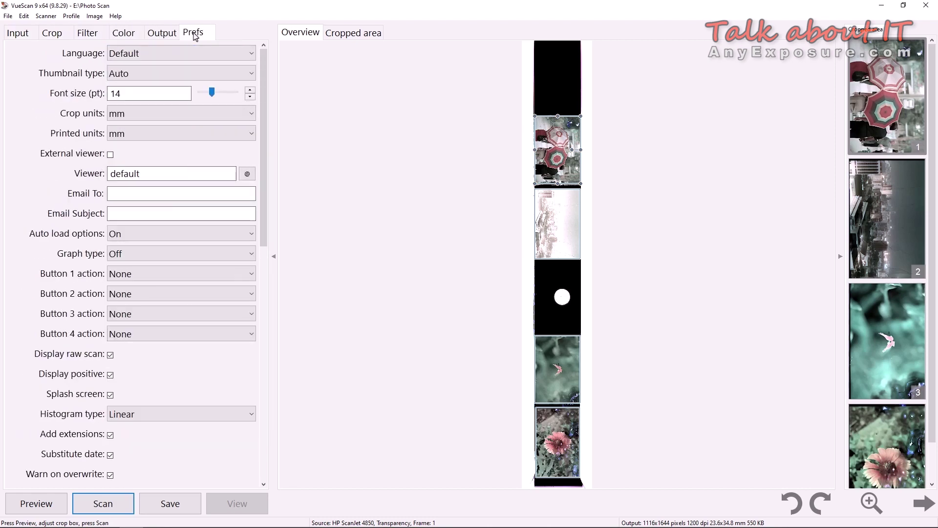
left_click(52, 35)
left_click(86, 35)
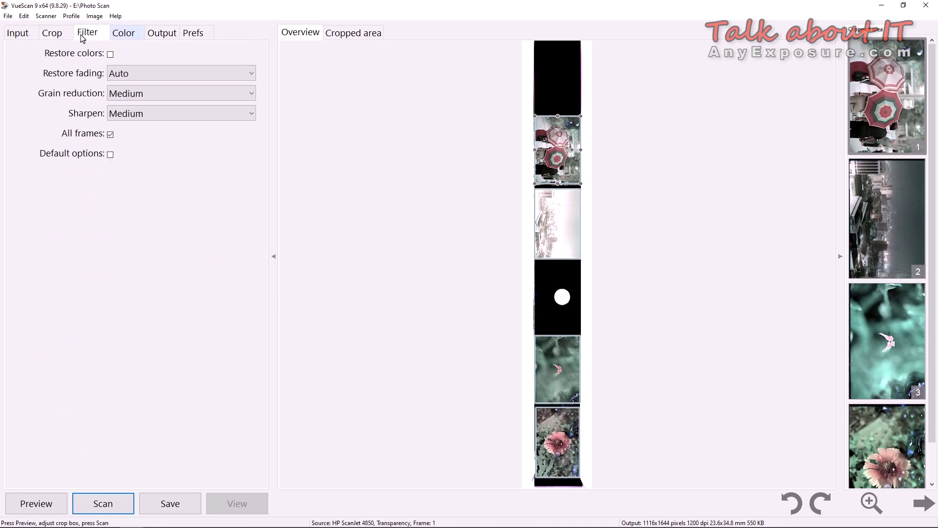
left_click(124, 35)
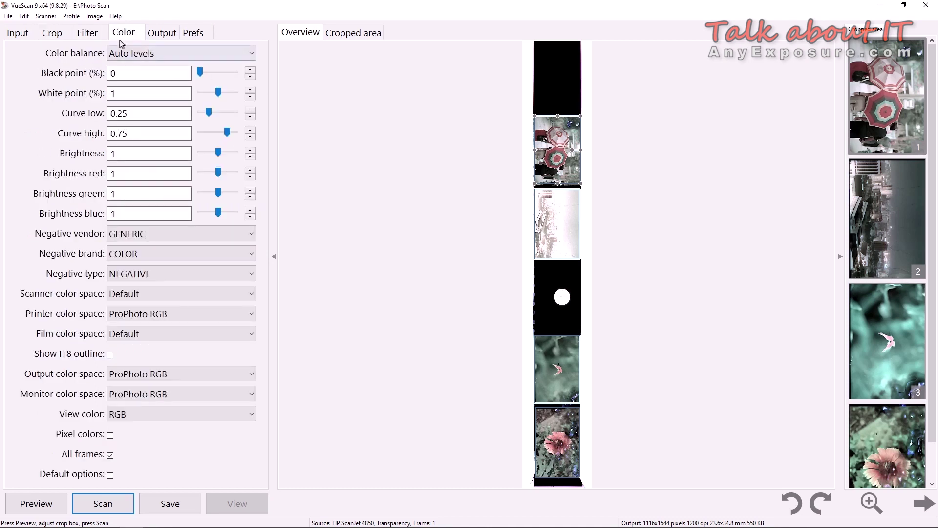
- Try a color balance of None on the previewed frames, then restore Auto levels
left_click(227, 54)
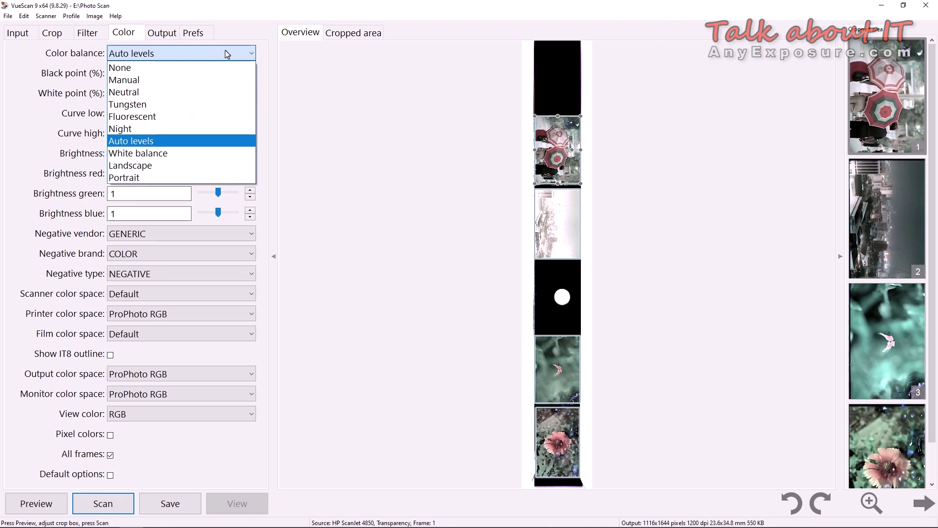
left_click(184, 147)
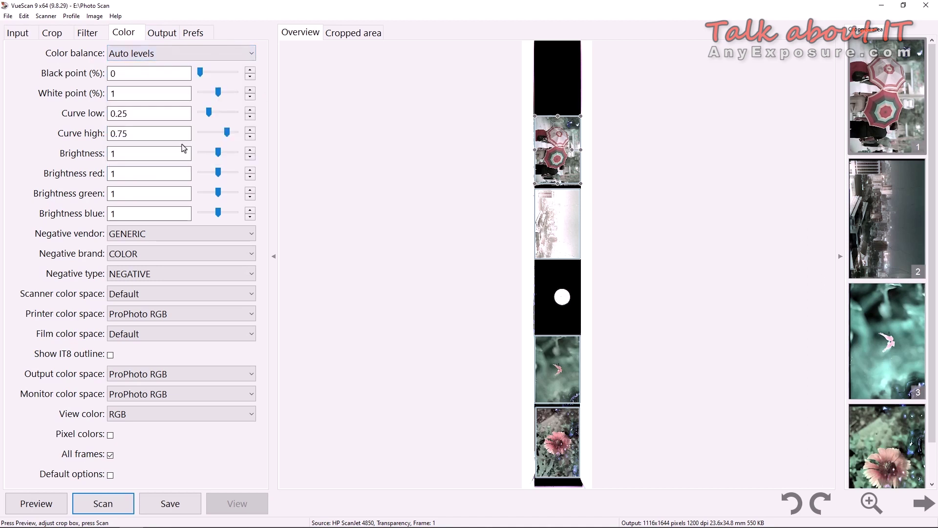
left_click(180, 53)
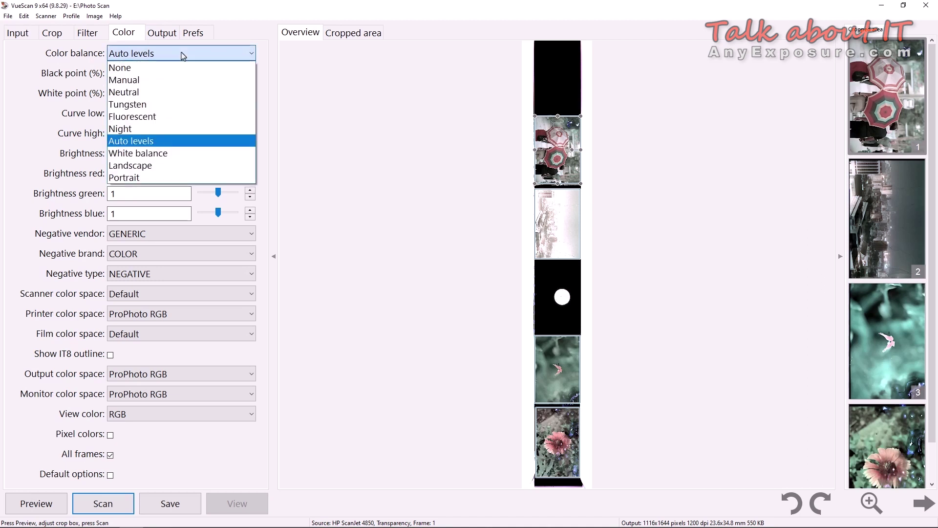
left_click(165, 68)
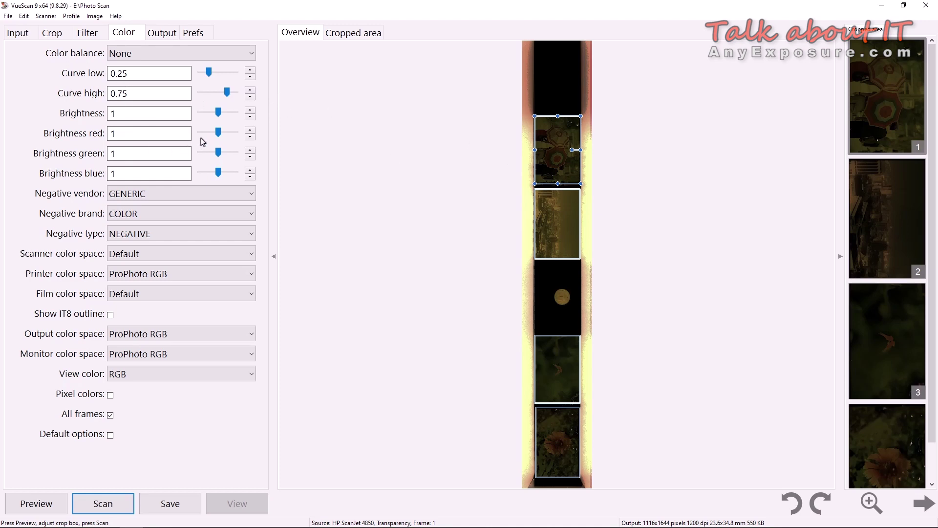
left_click(146, 55)
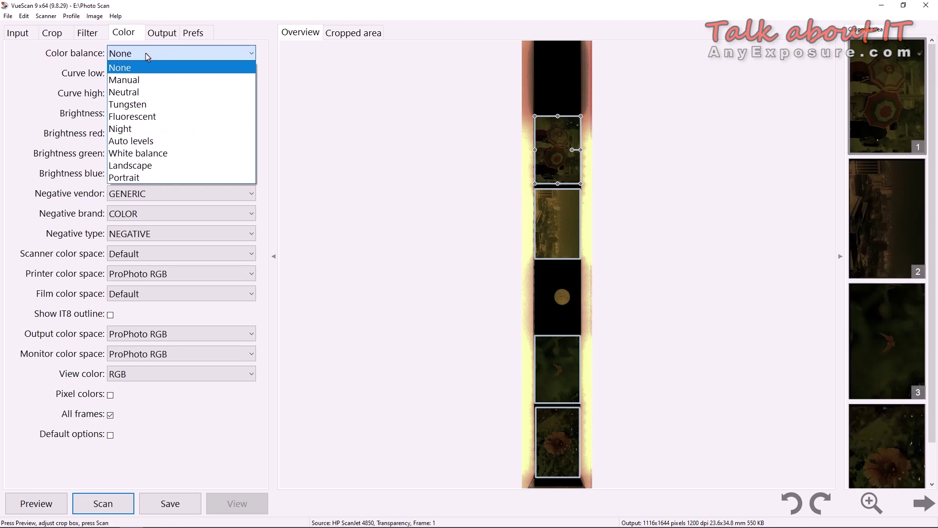
left_click(130, 141)
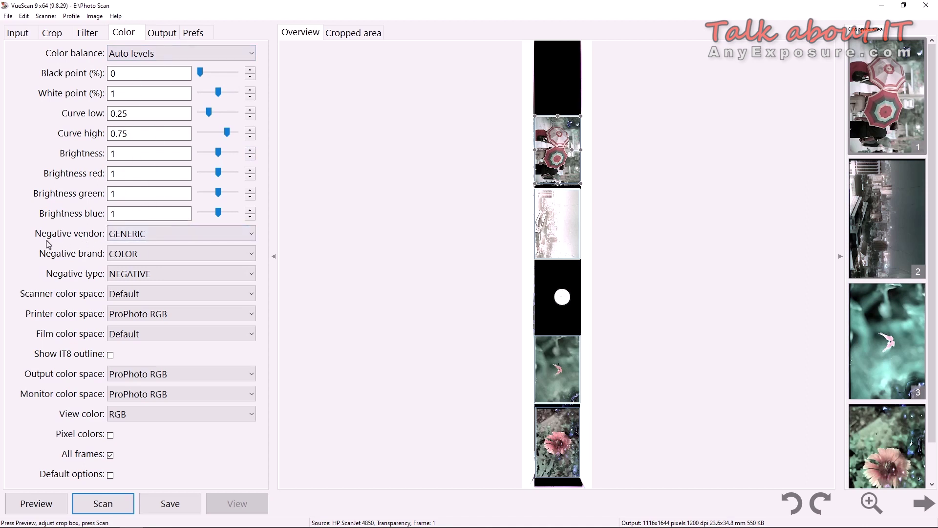
- Review the film makers offered for the negatives and set the negative vendor to KONICA
left_click(206, 236)
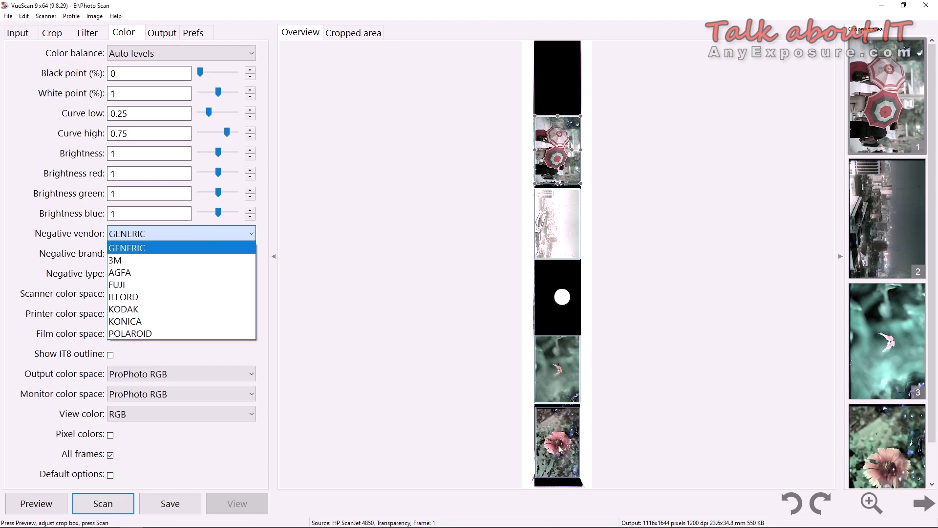
left_click(550, 197)
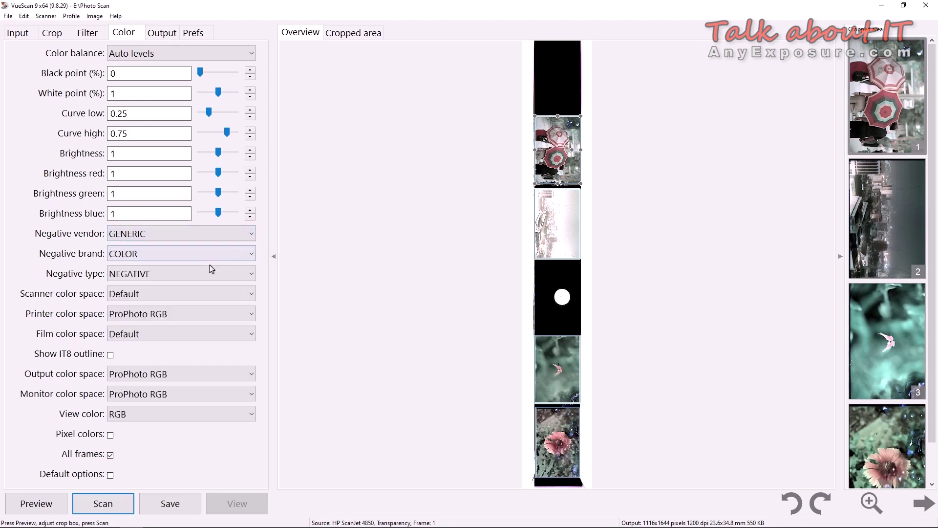
left_click(213, 235)
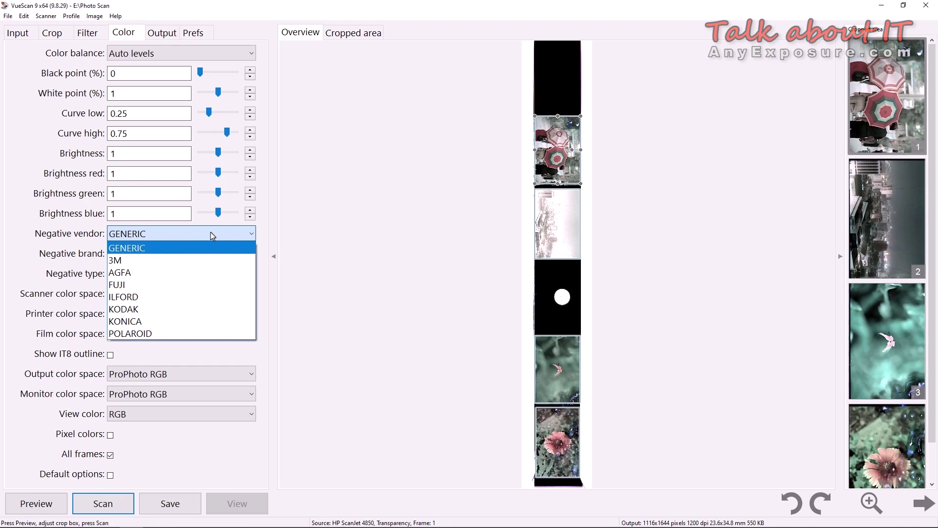
left_click(171, 321)
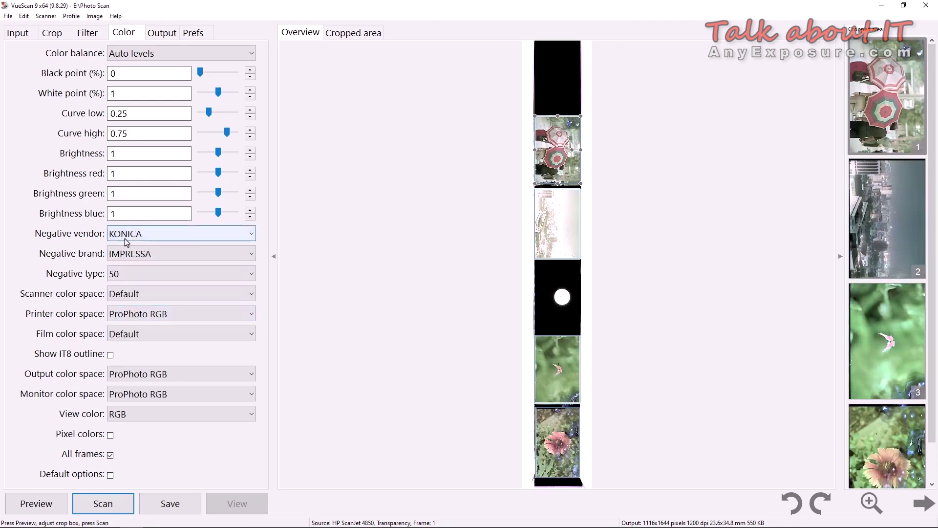
- Set the negative brand to KONICA COLOR and the negative type to SUPER SR100
left_click(152, 254)
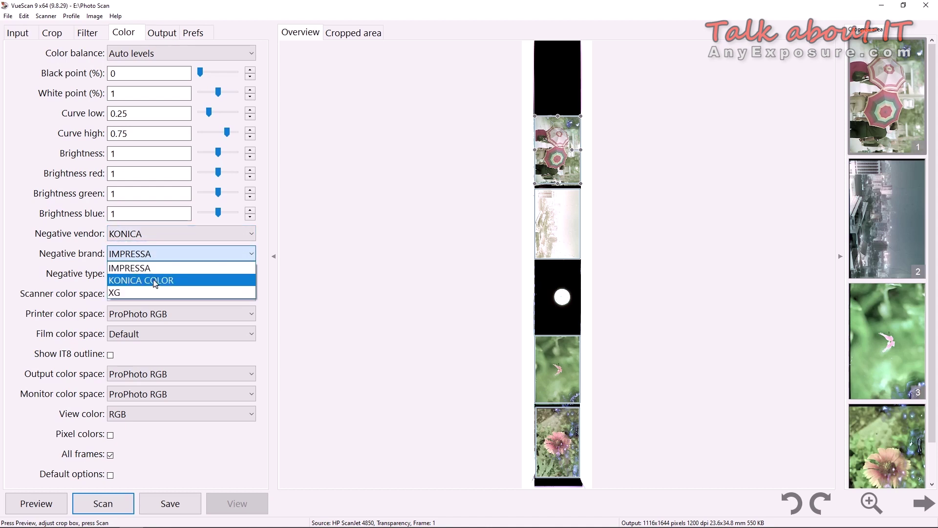
key("Escape")
left_click(162, 274)
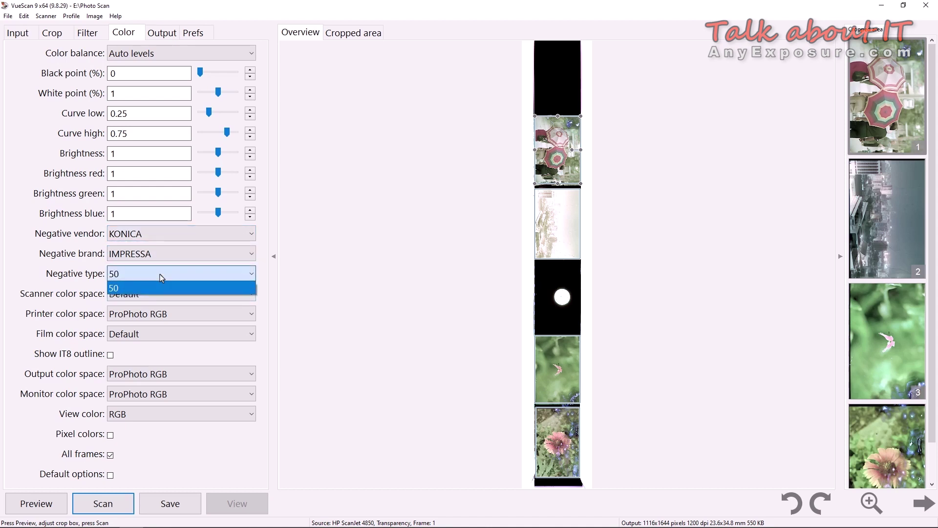
left_click(376, 276)
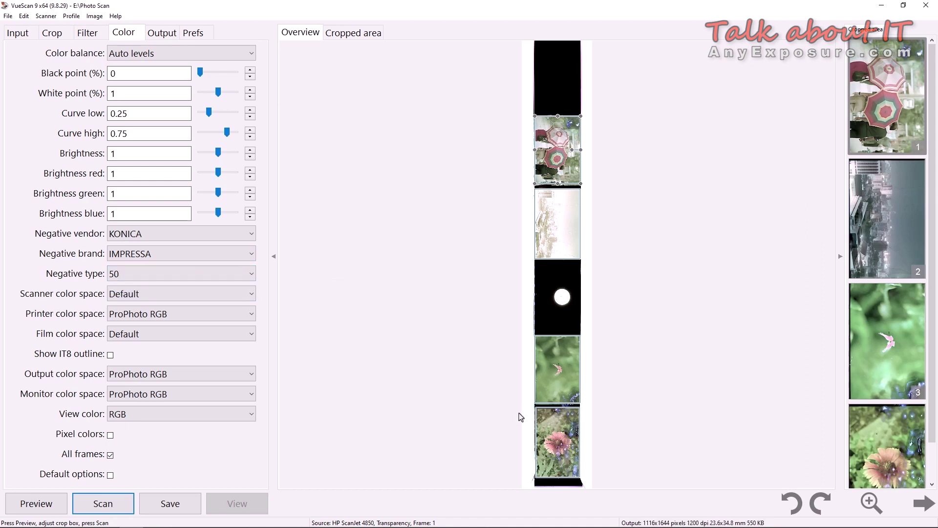
left_click(156, 277)
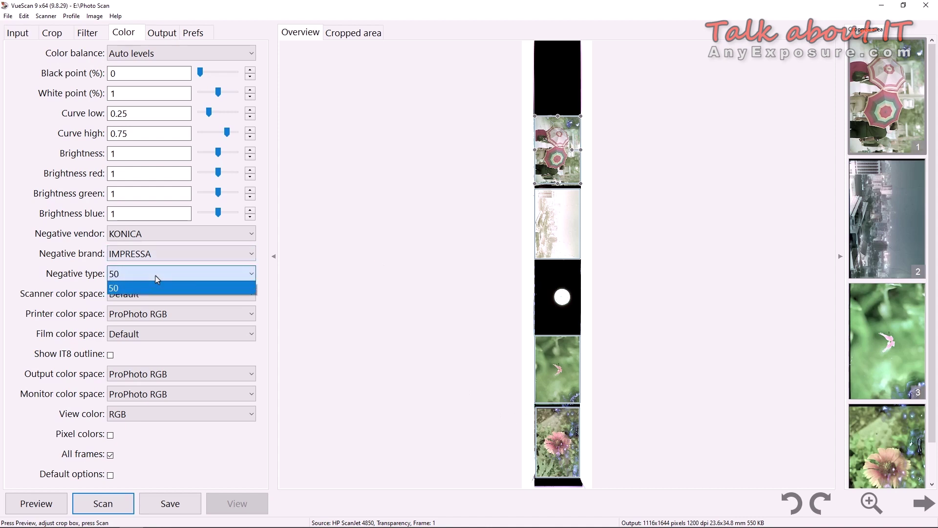
left_click(159, 253)
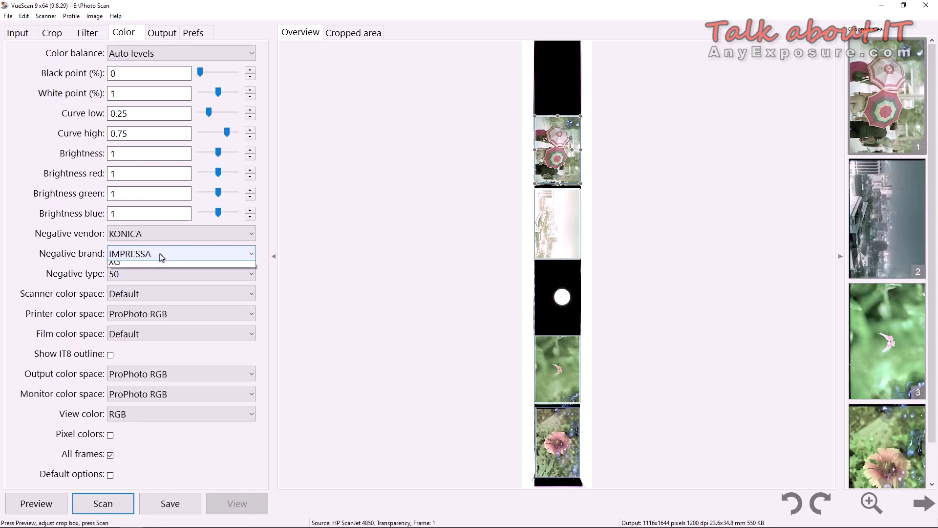
left_click(160, 254)
left_click(160, 281)
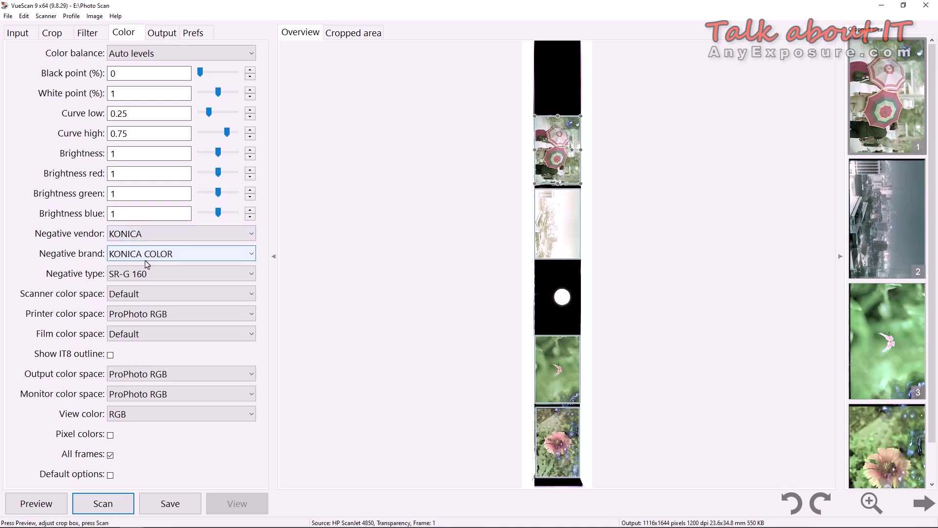
left_click(147, 275)
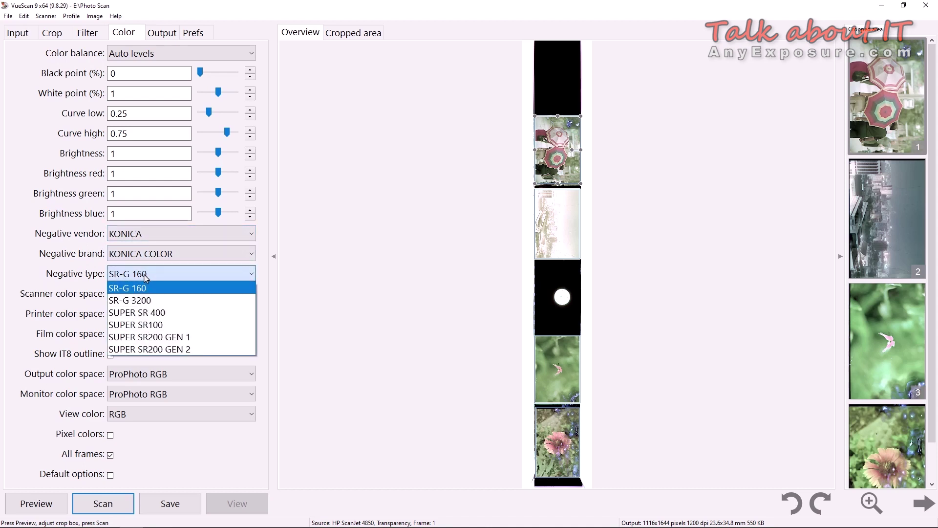
left_click(149, 329)
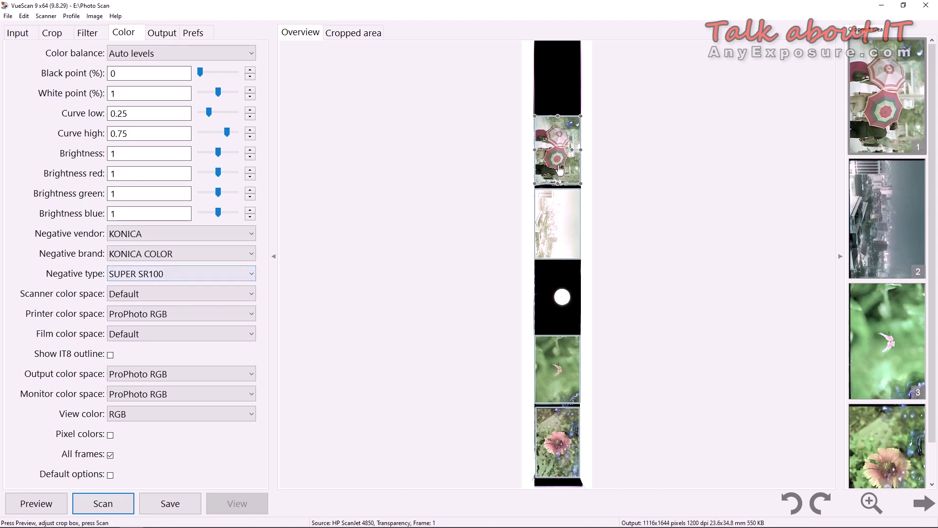
- Try the SUPER SR200 GEN 2 and SUPER SR200 GEN 1 negative types, then return to SUPER SR100
left_click(170, 272)
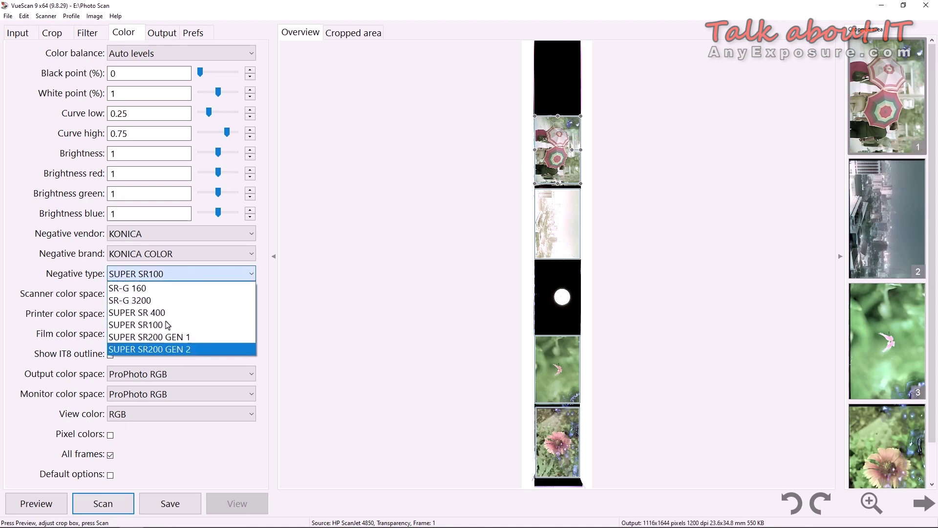
left_click(169, 348)
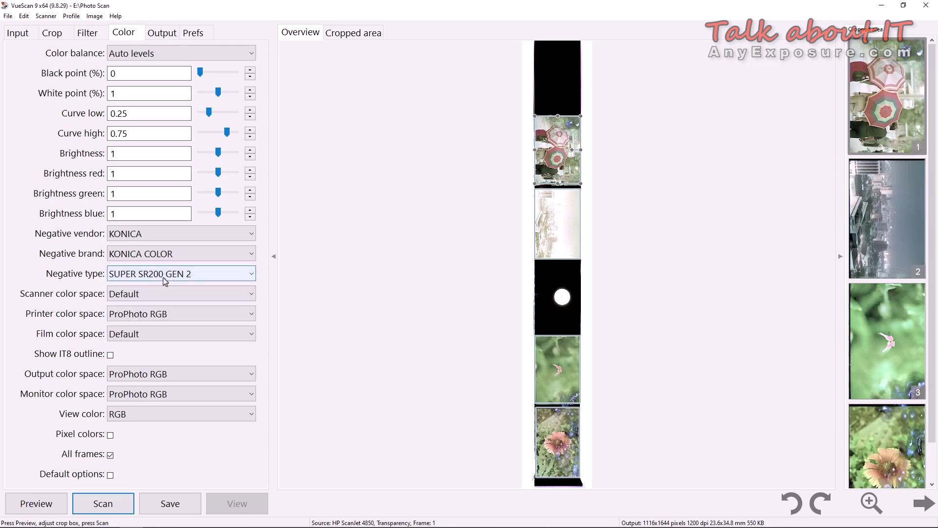
left_click(170, 254)
left_click(170, 254)
left_click(170, 277)
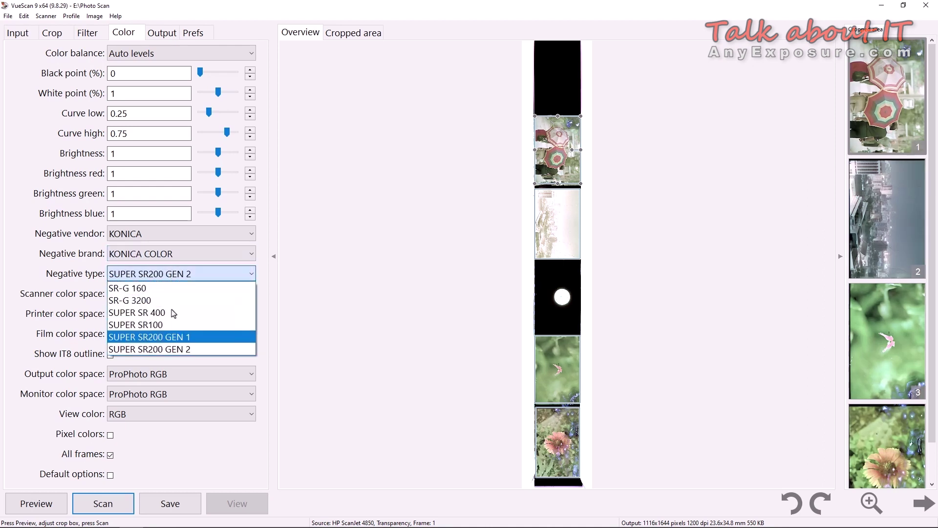
left_click(169, 336)
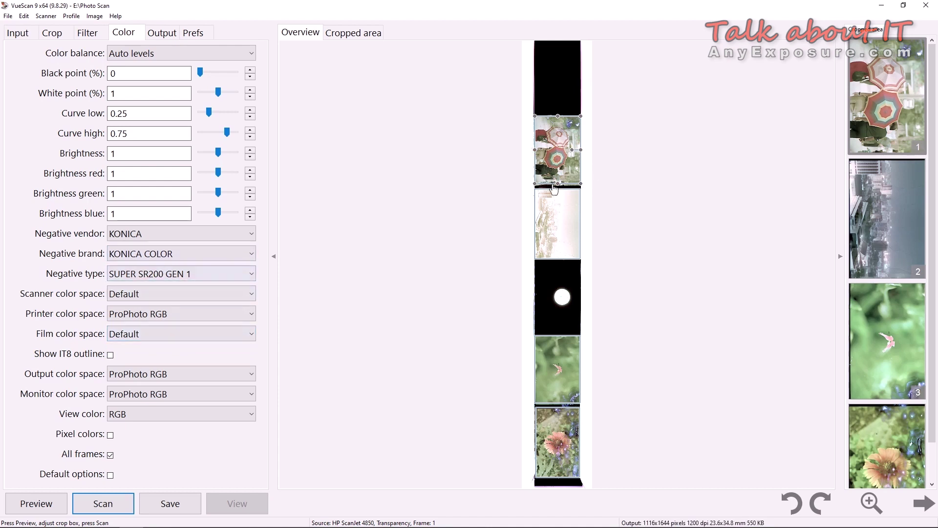
left_click(224, 276)
left_click(181, 328)
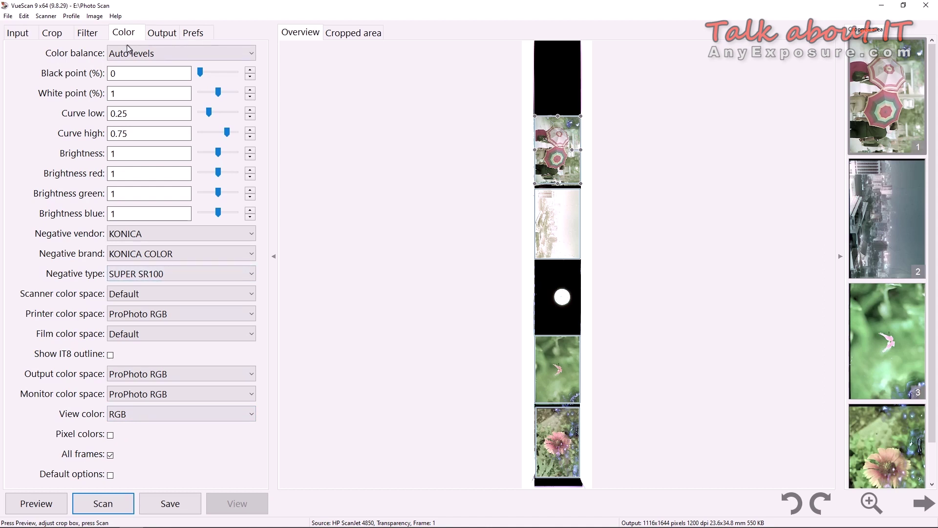
- Check the JPEG output settings, then go back to the input settings and select frame 1
left_click(159, 39)
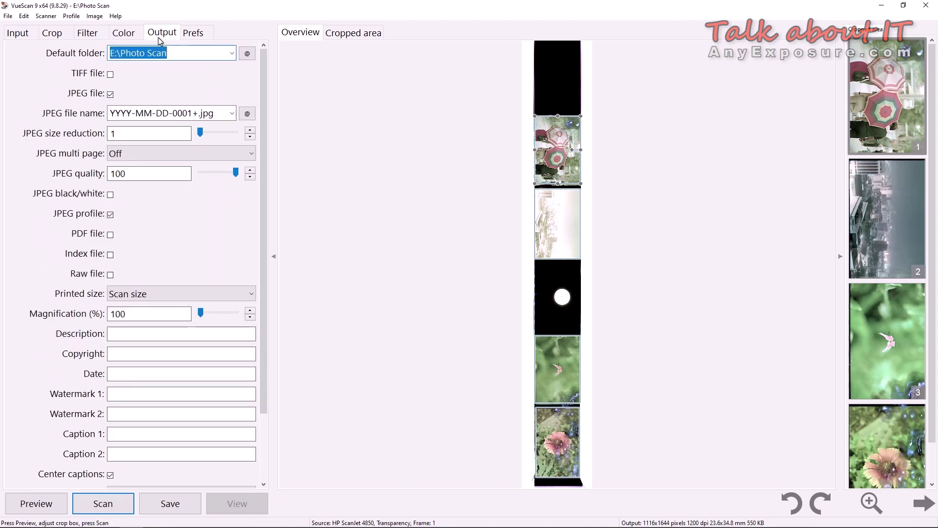
left_click(25, 35)
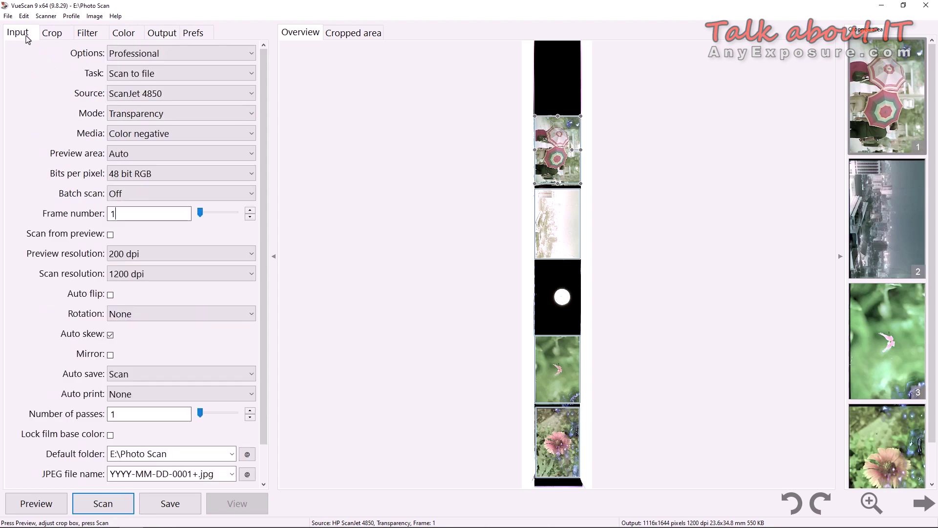
scroll(127, 333, "down", 2)
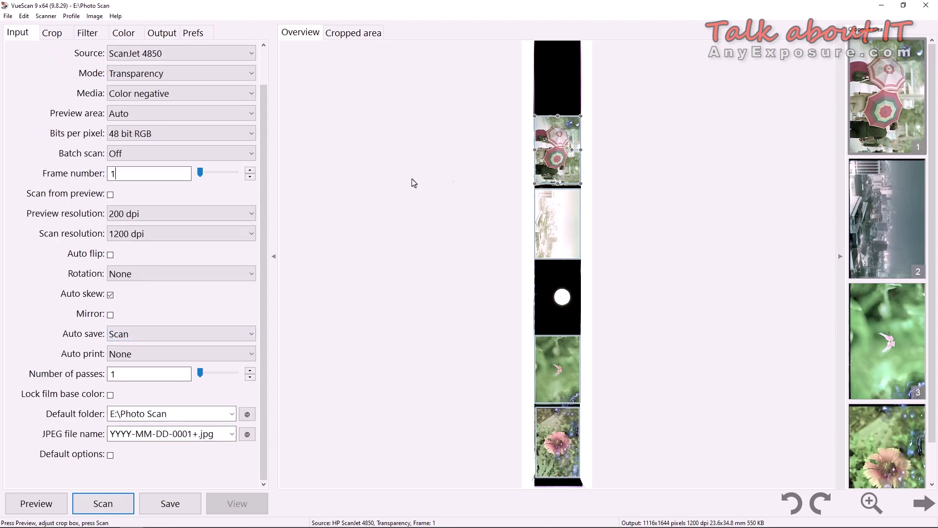
left_click(892, 132)
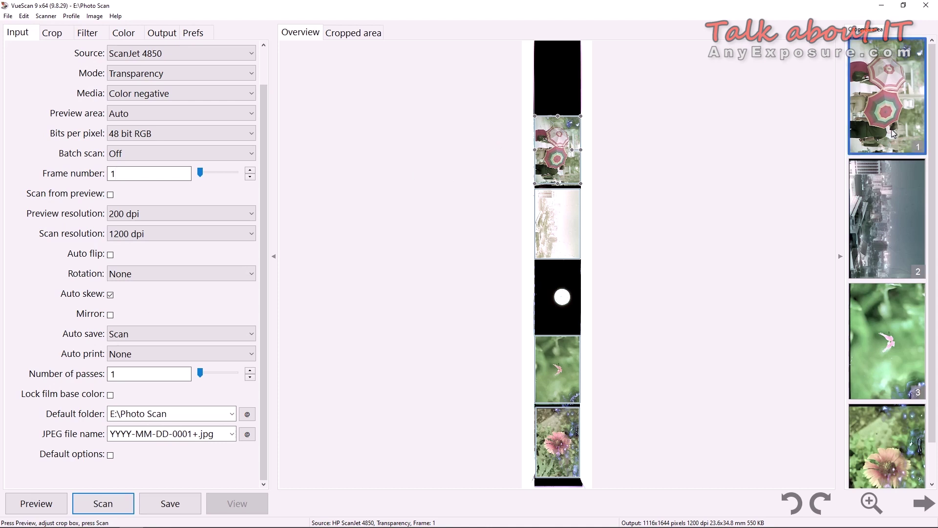
- Check the frame number and the available scan resolutions, keep 1200 dpi, and scan frame 1 of the negative strip
double_click(161, 177)
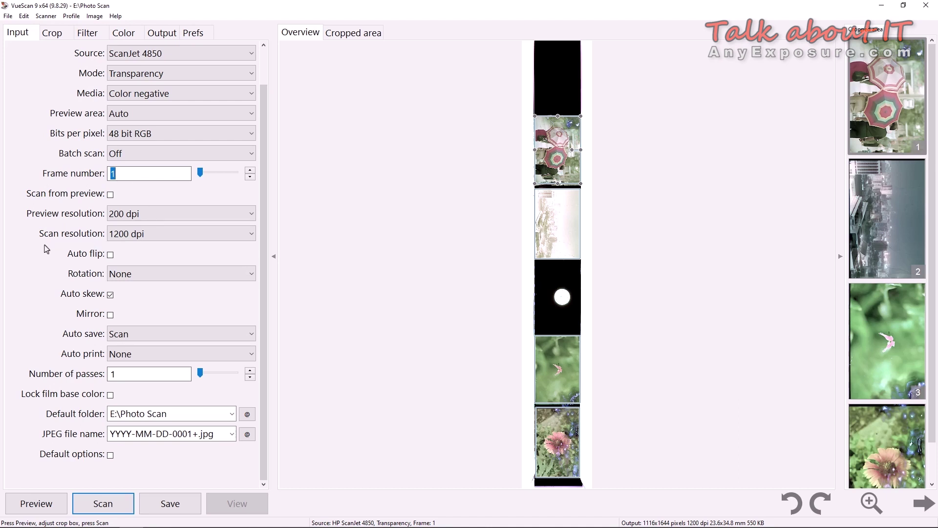
left_click(120, 237)
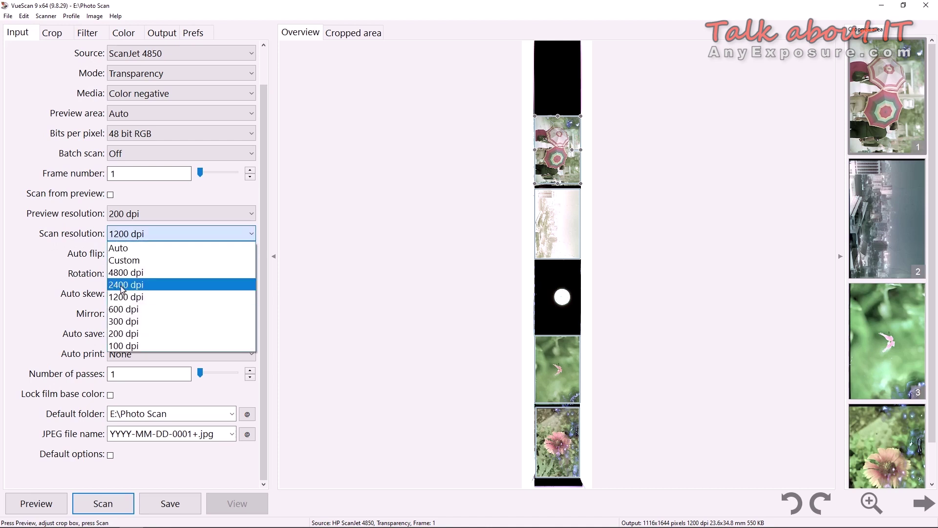
left_click(144, 297)
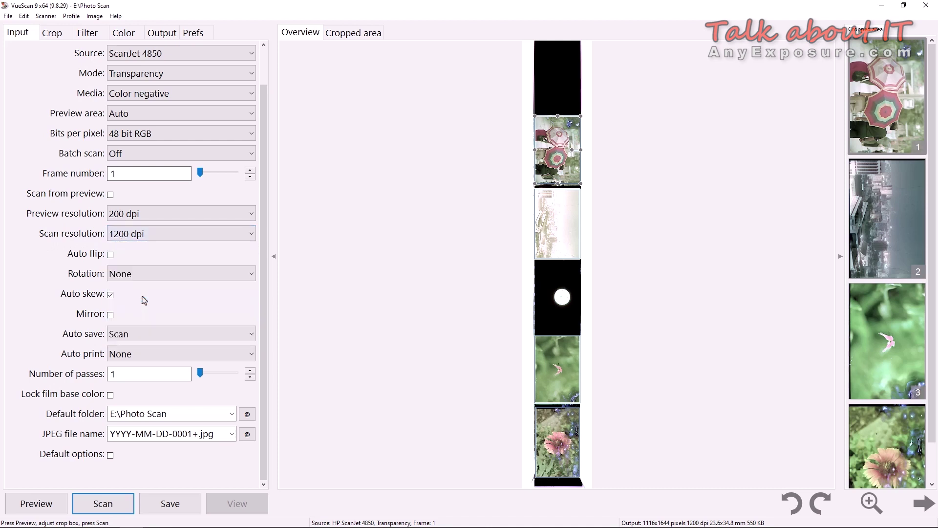
left_click(122, 233)
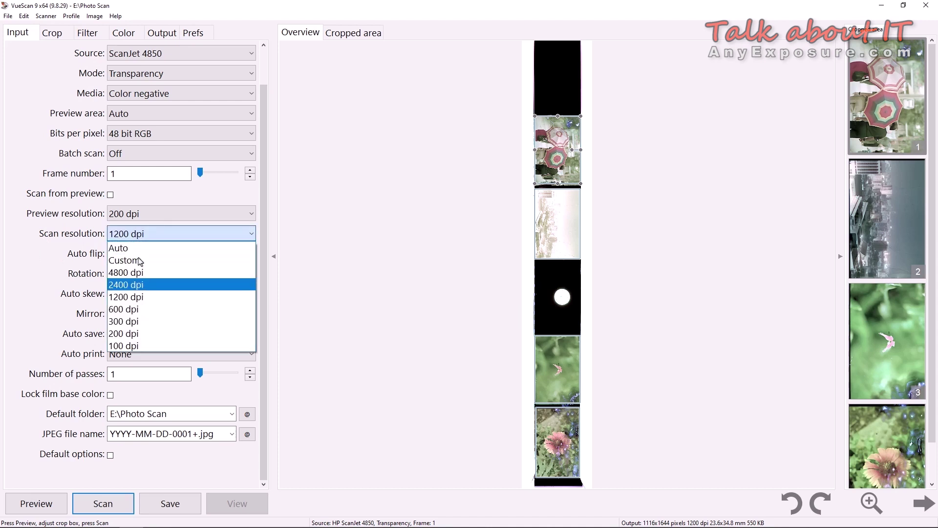
left_click(59, 264)
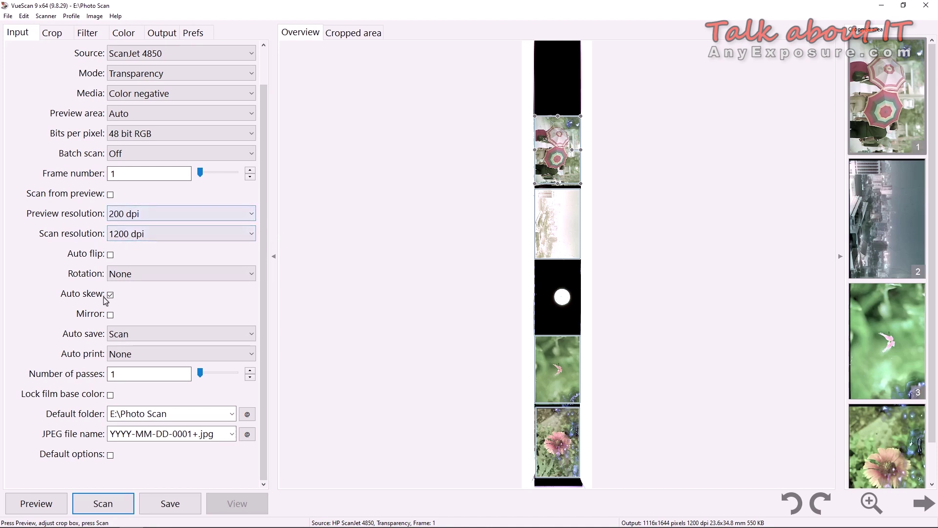
left_click(95, 503)
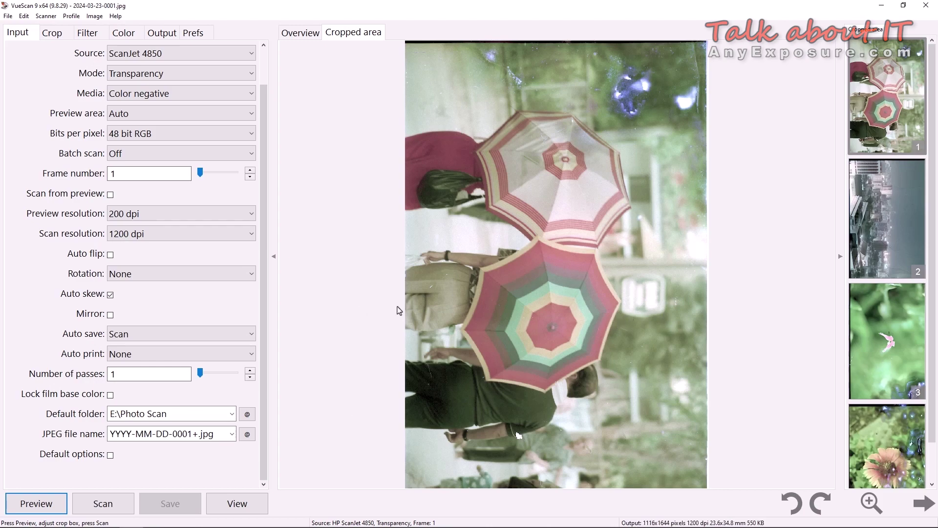
- Open the scanned frame in XnView and rotate it 90° counterclockwise so the people stand upright
left_click(237, 504)
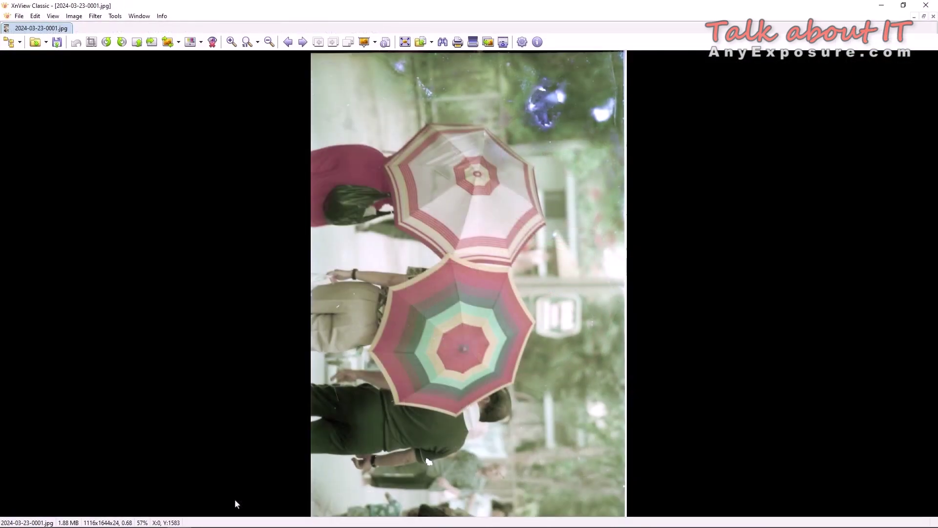
left_click(247, 43)
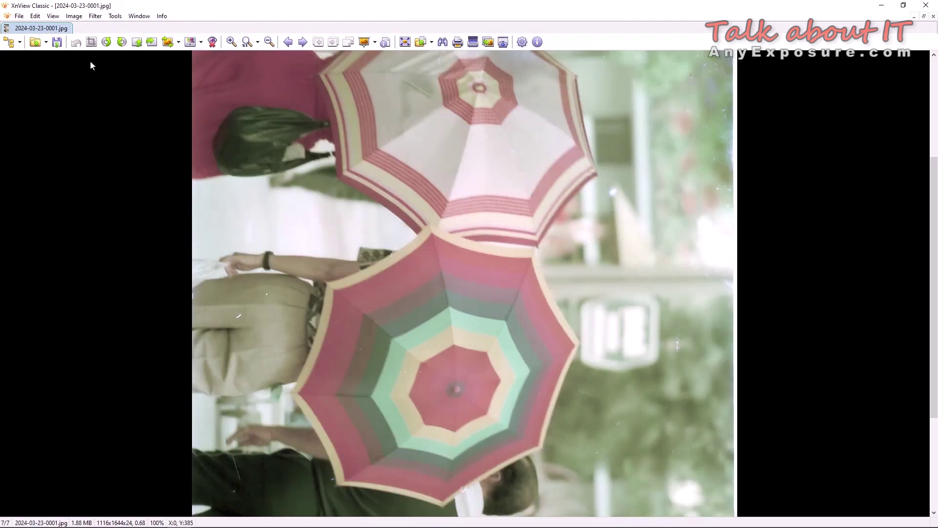
left_click(106, 42)
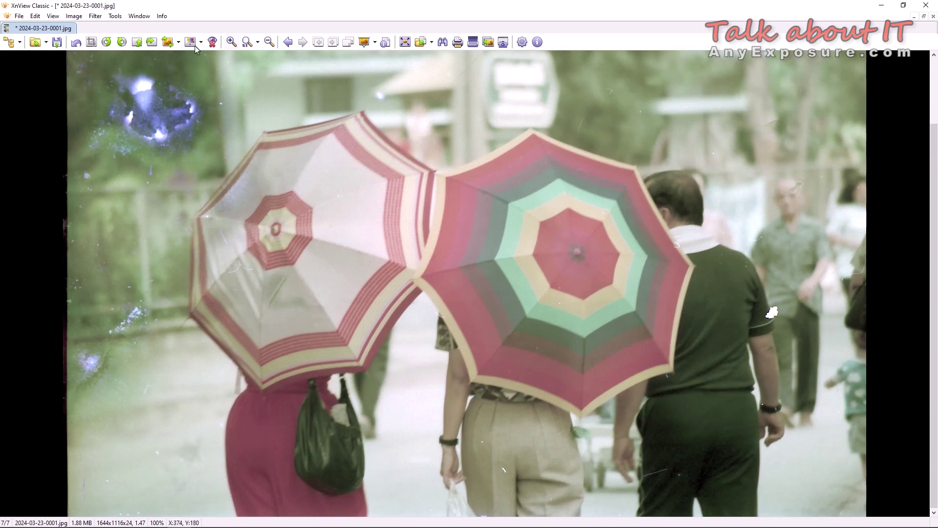
- Examine the rotated umbrella photo as a whole and at 100% for its colors and blemishes
left_click(270, 43)
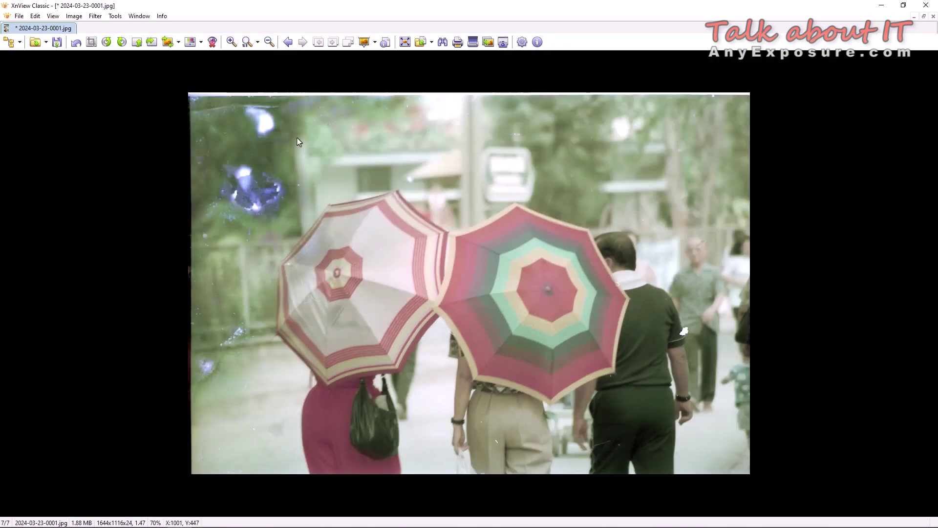
left_click_drag(166, 88, 852, 494)
left_click(840, 425)
left_click(247, 42)
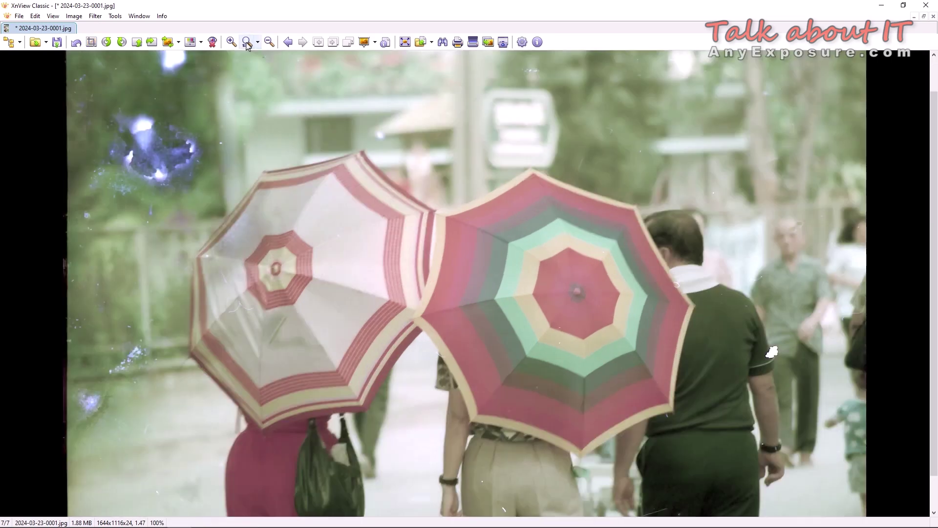
left_click_drag(459, 273, 491, 220)
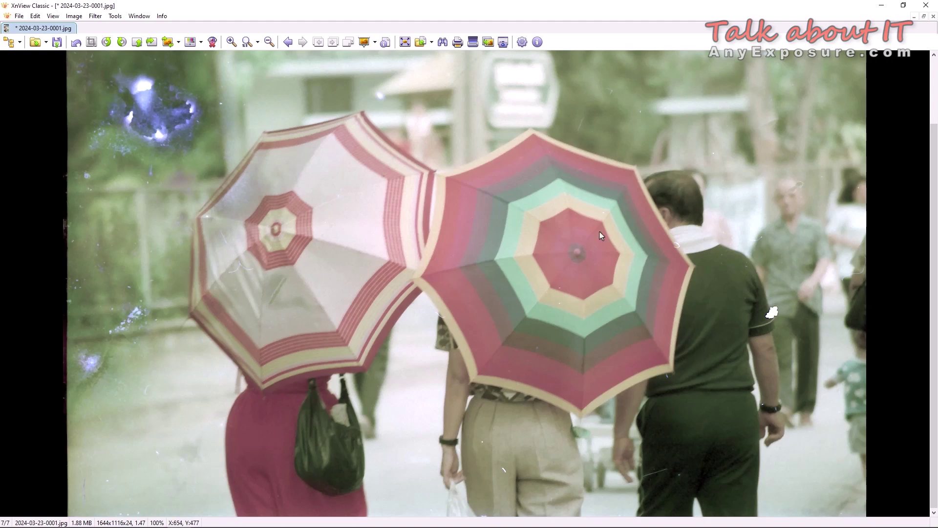
left_click(270, 48)
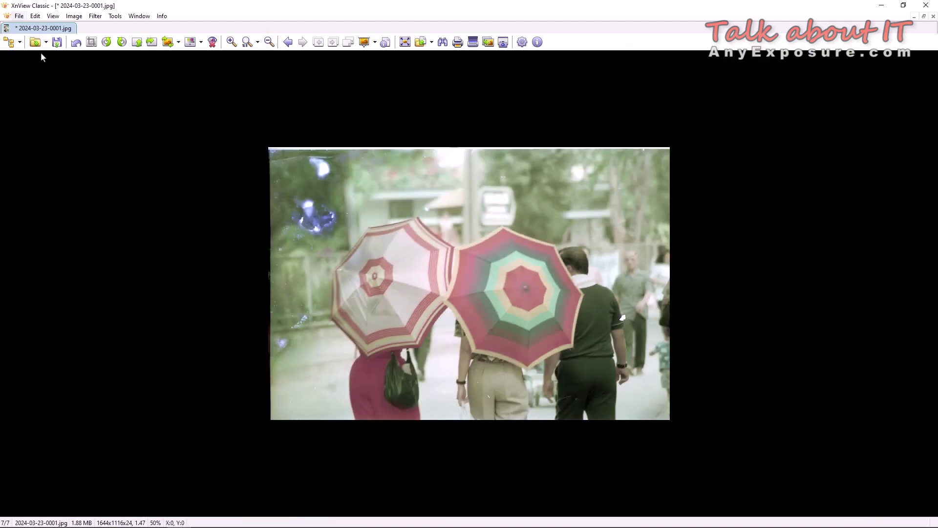
- Save the rotated image over 2024-03-23-0001.jpg and close XnView to return to VueScan
left_click(19, 15)
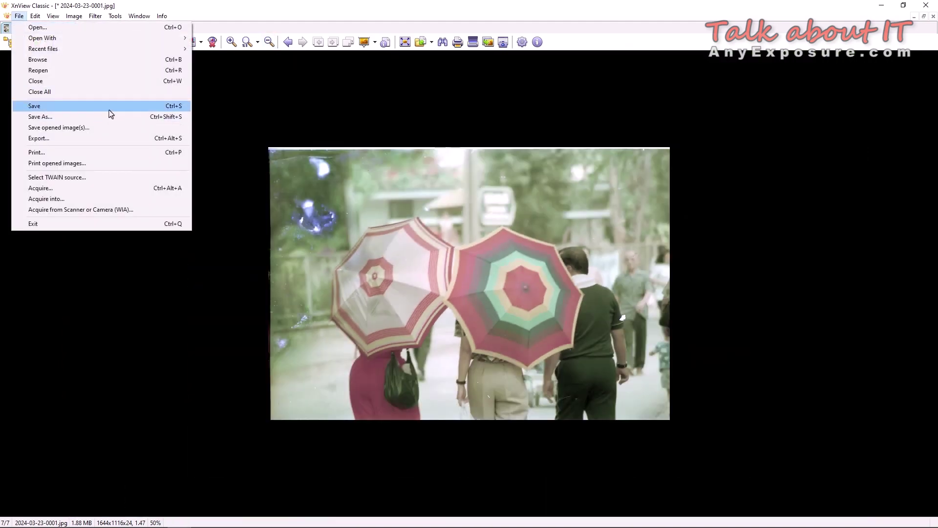
left_click(109, 111)
left_click(306, 295)
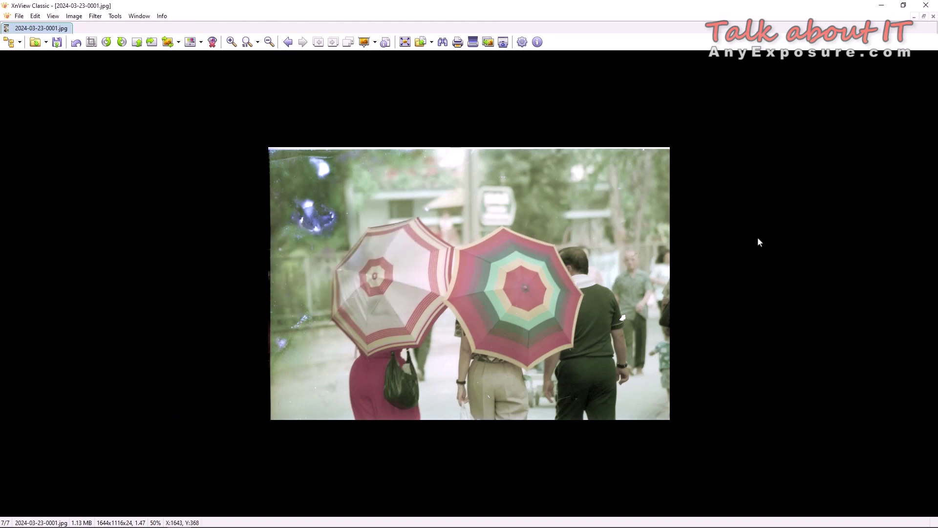
left_click(926, 5)
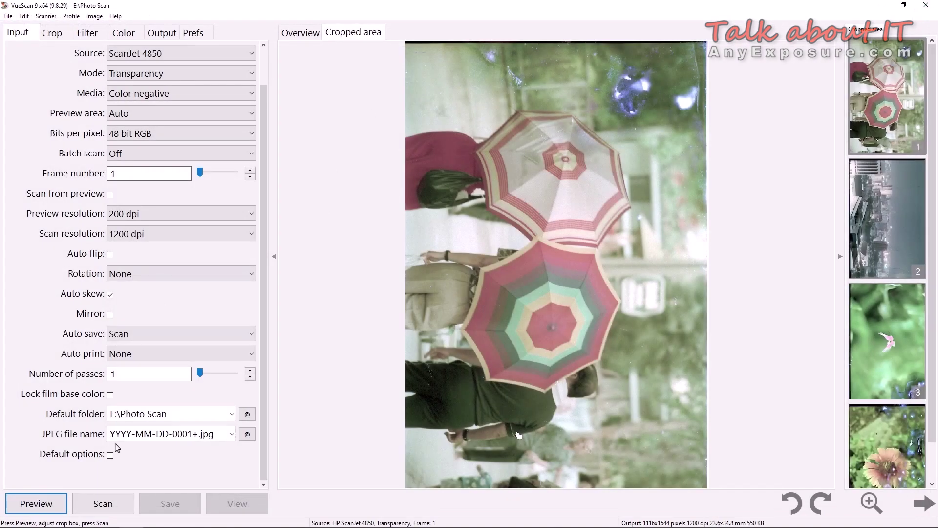
- Preview the film strip again and set the negative vendor to GENERIC in the color settings
left_click(49, 503)
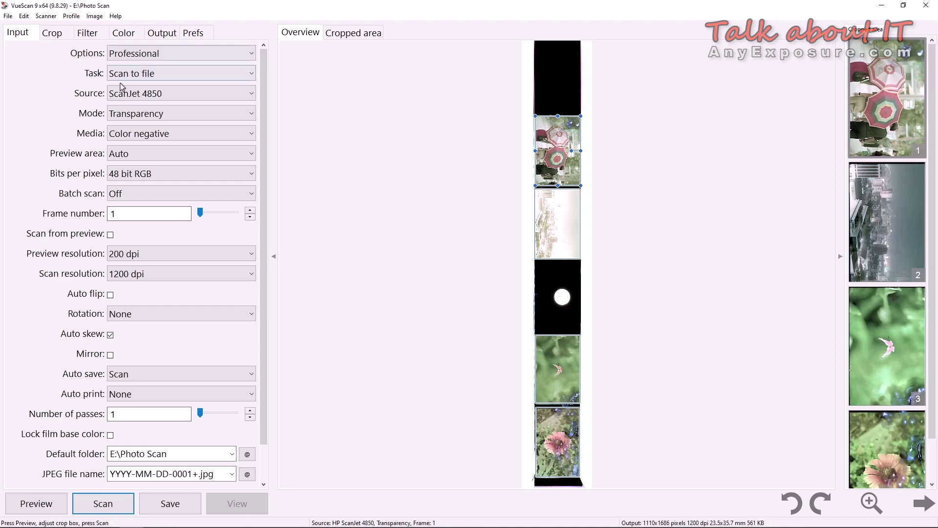
left_click(124, 33)
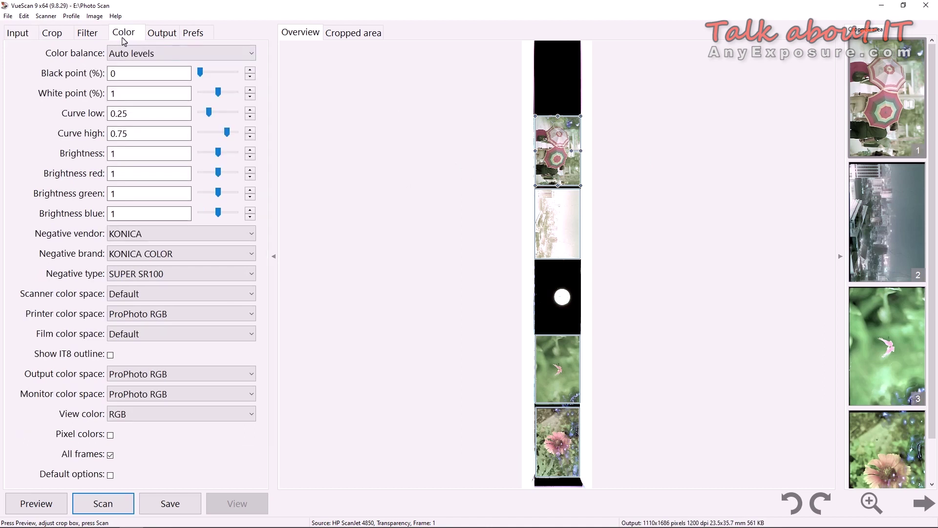
left_click(145, 235)
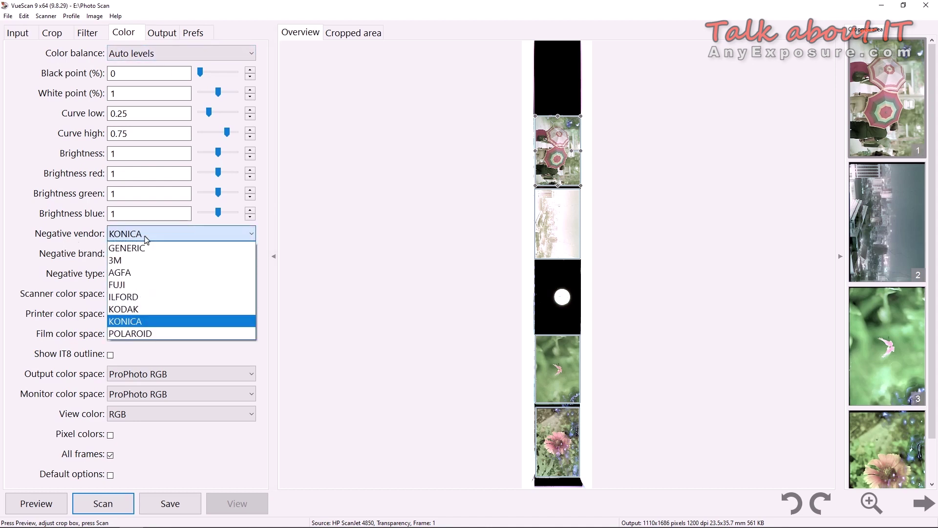
left_click(139, 252)
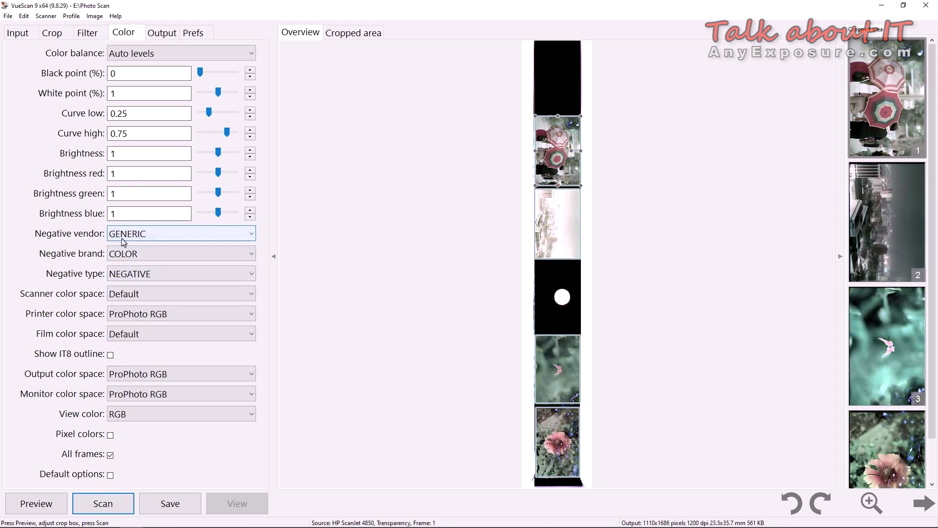
- Try 3M, AGFA and FUJI as the negative vendor to compare the frame colors
left_click(142, 237)
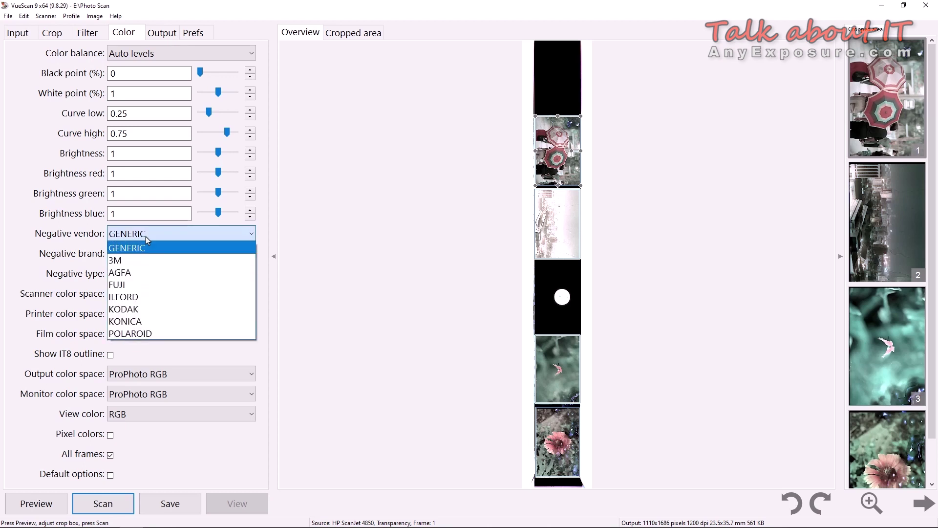
left_click(147, 260)
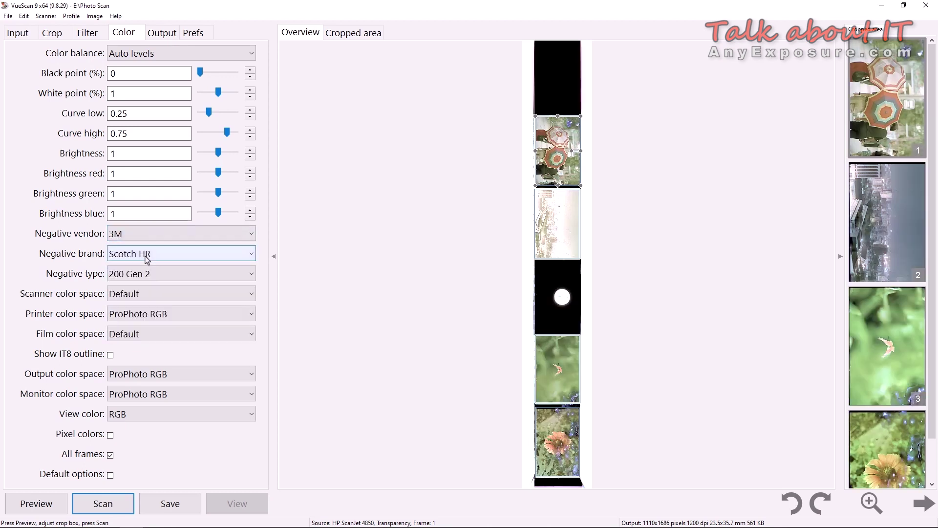
left_click(154, 233)
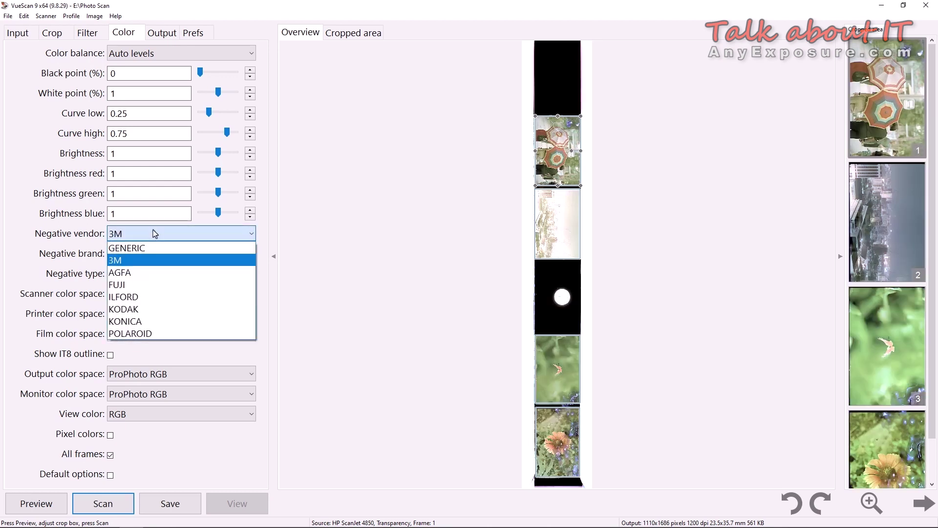
left_click(151, 272)
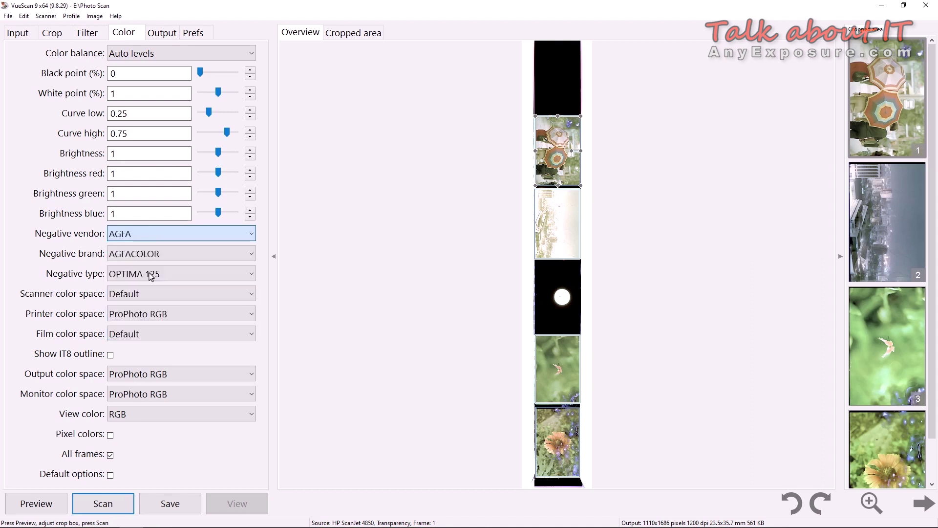
left_click(153, 235)
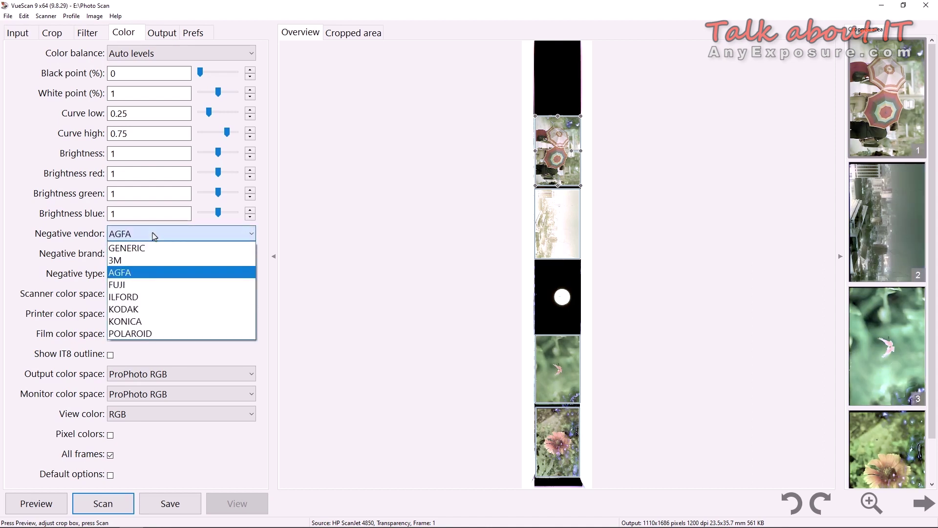
left_click(139, 288)
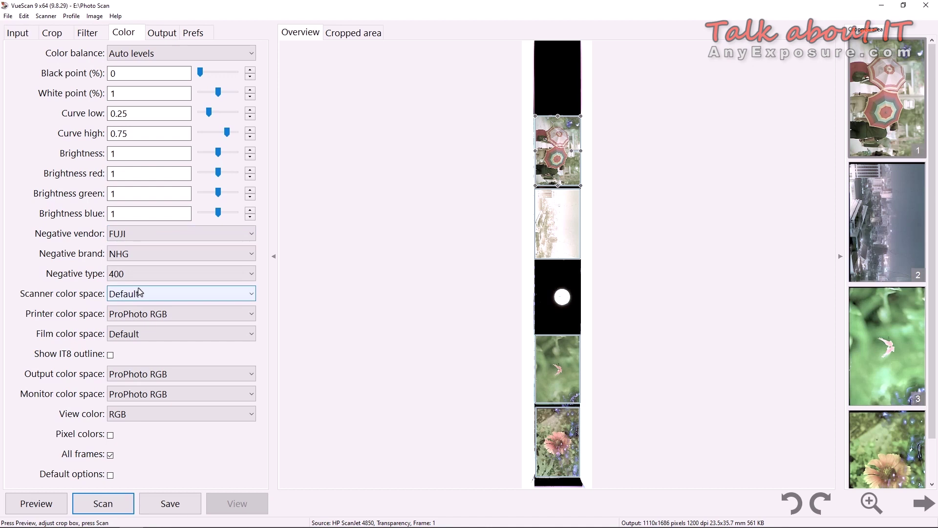
- Try ILFORD, KODAK and POLAROID as the negative vendor to compare the frame colors
left_click(137, 234)
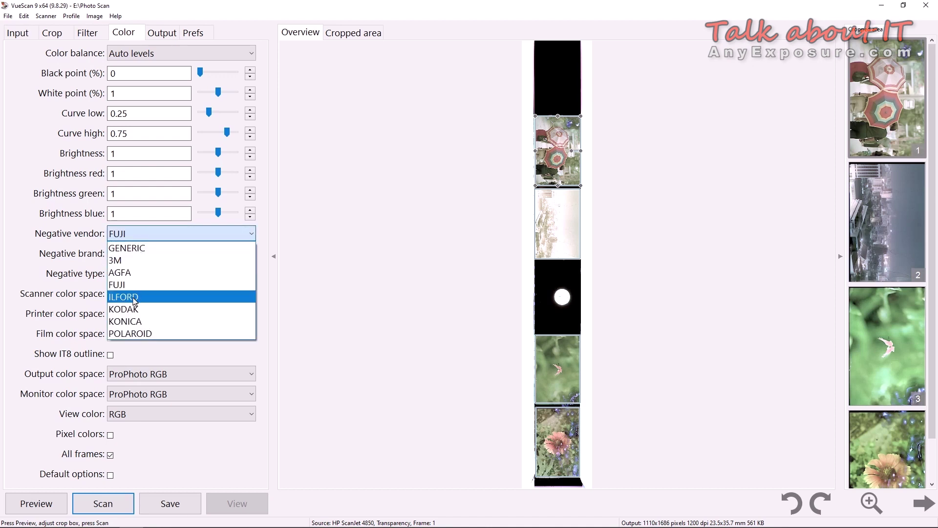
left_click(135, 298)
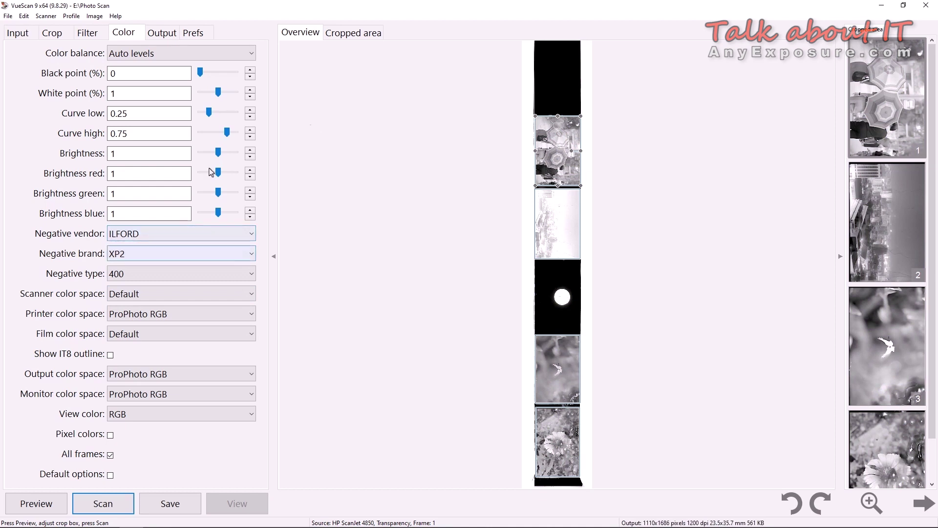
left_click(161, 235)
left_click(143, 308)
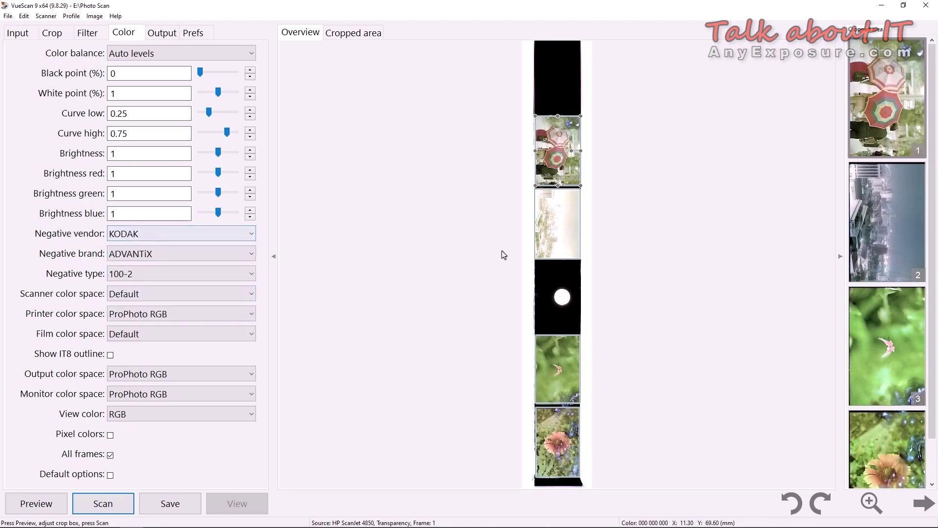
left_click(162, 235)
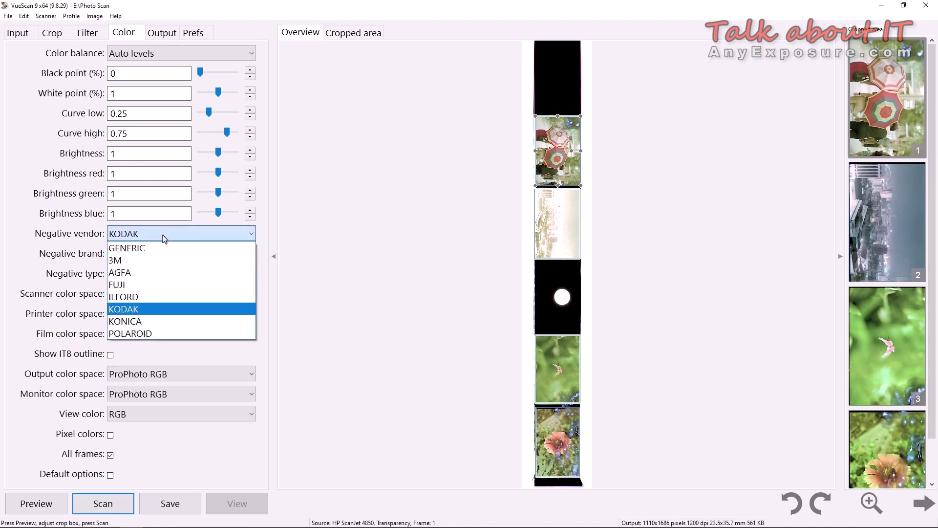
left_click(147, 333)
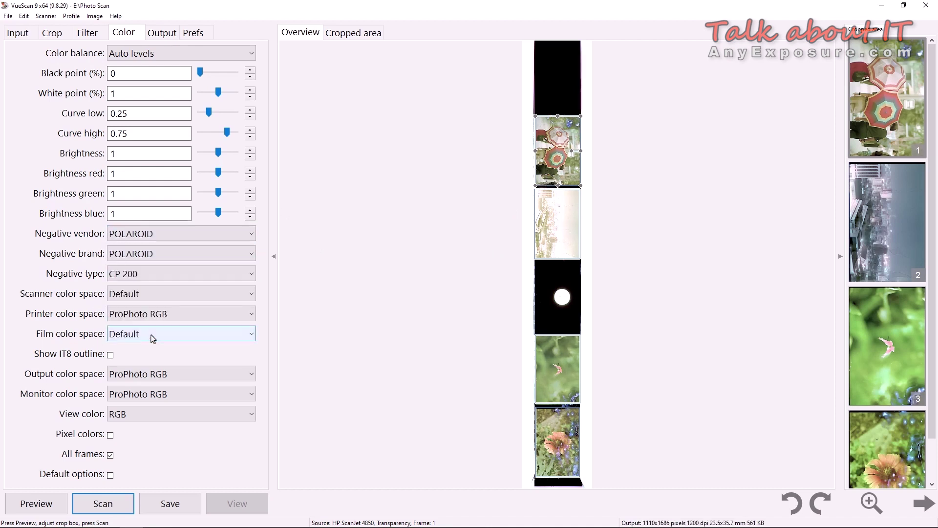
- Return the negative vendor to GENERIC and scan frame 1 again with the existing input settings
left_click(147, 234)
left_click(146, 245)
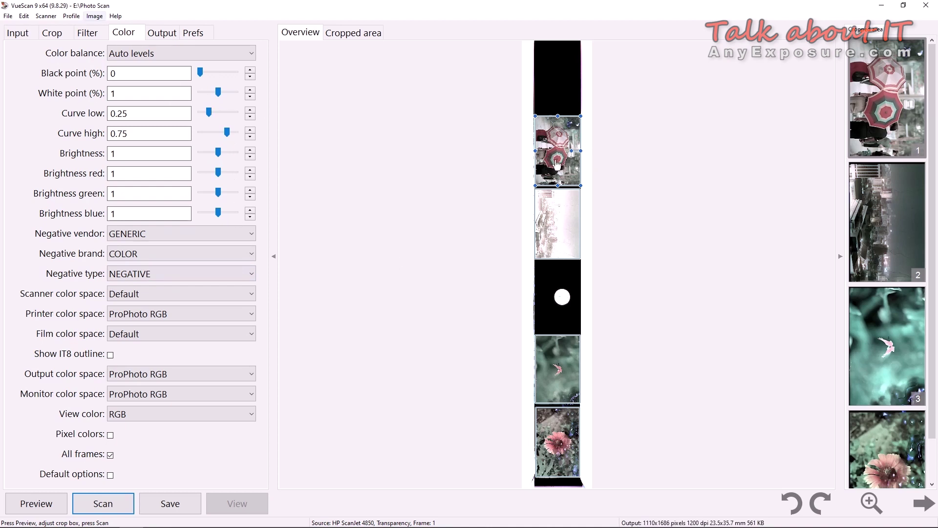
left_click(34, 39)
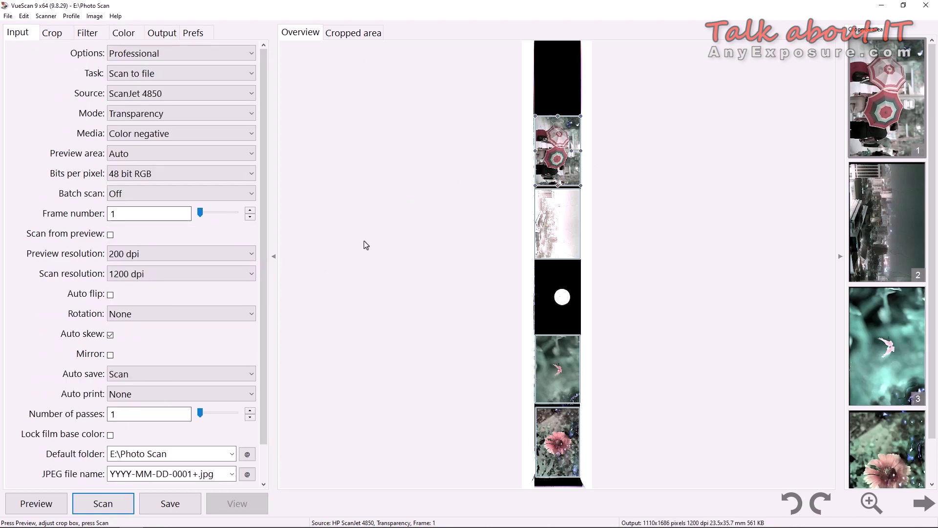
left_click(113, 506)
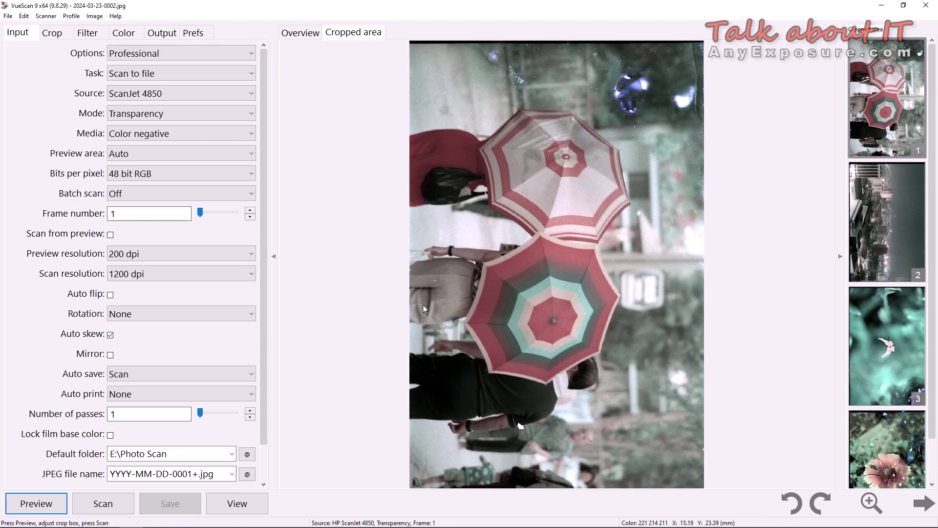
- View the new frame 1 scan in XnView, rotate it 90° counterclockwise and save the change to 2024-03-23-0002.jpg
left_click(239, 504)
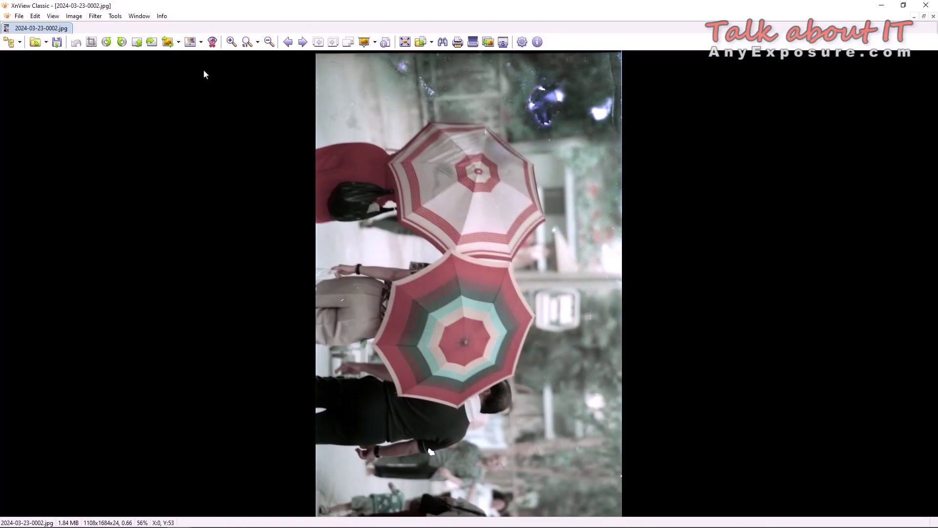
left_click(107, 41)
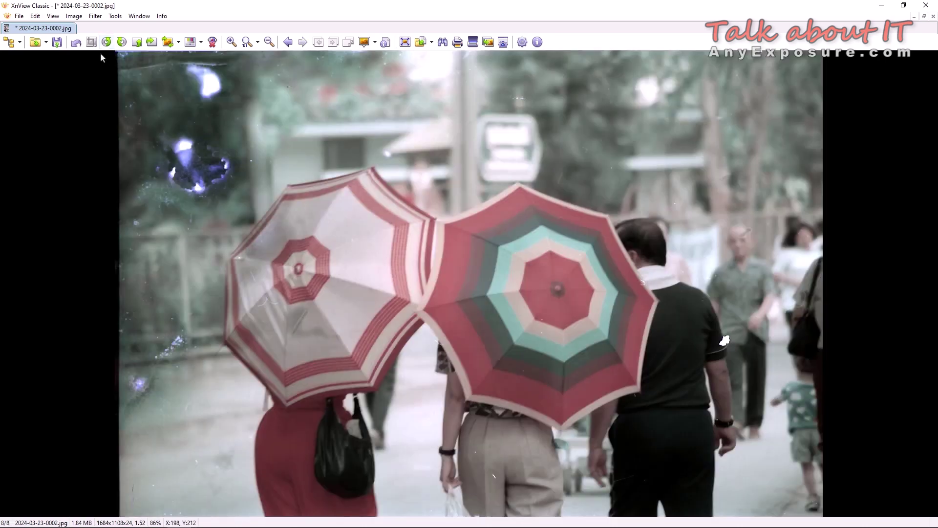
left_click(269, 42)
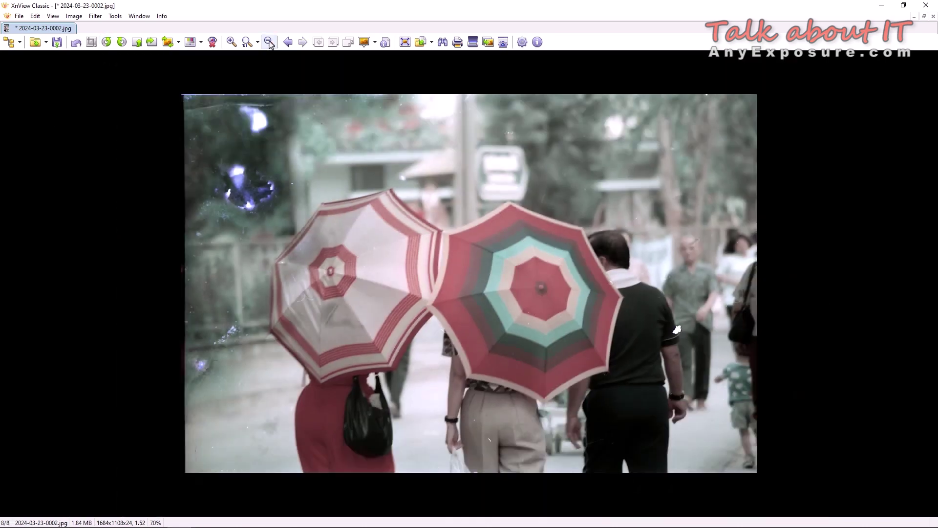
left_click(288, 44)
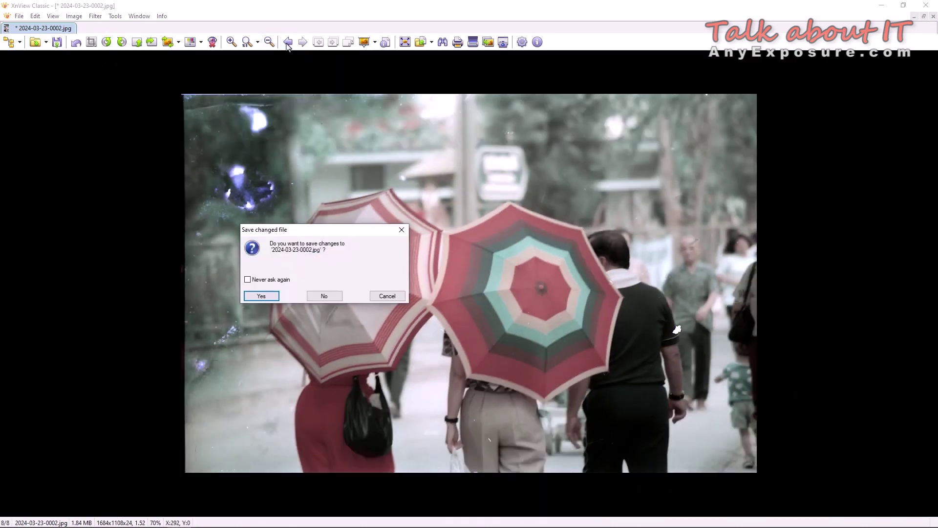
key("Return")
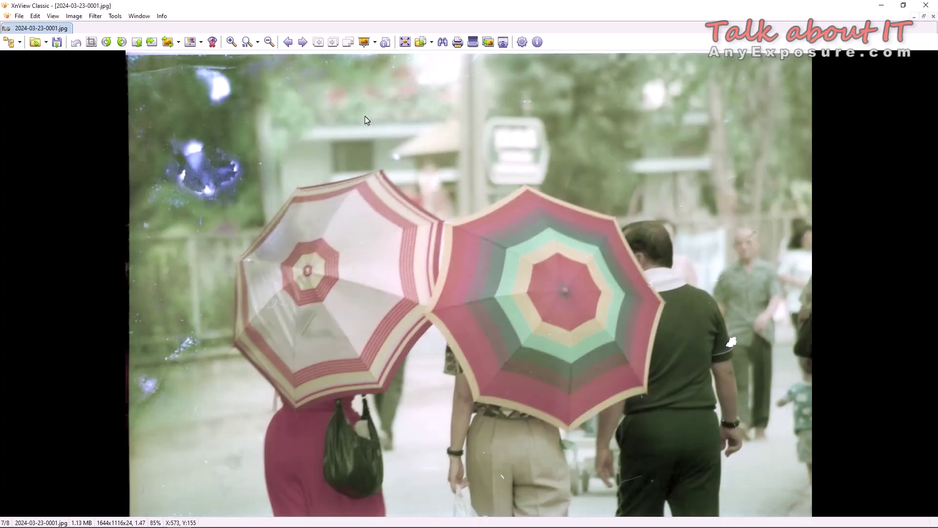
- Compare the colors of 2024-03-23-0001.jpg and 2024-03-23-0002.jpg by switching back and forth between the two scans
left_click(269, 44)
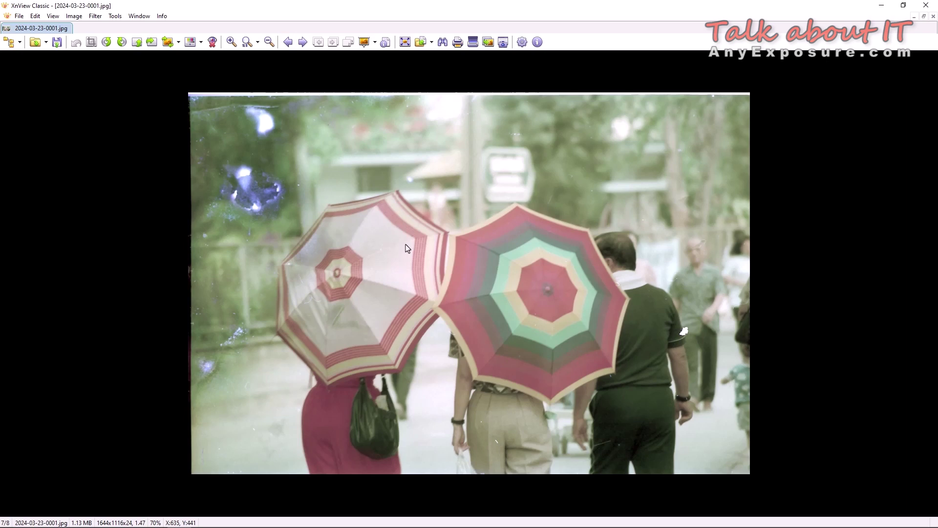
left_click_drag(161, 71, 691, 439)
left_click(718, 305)
left_click(302, 43)
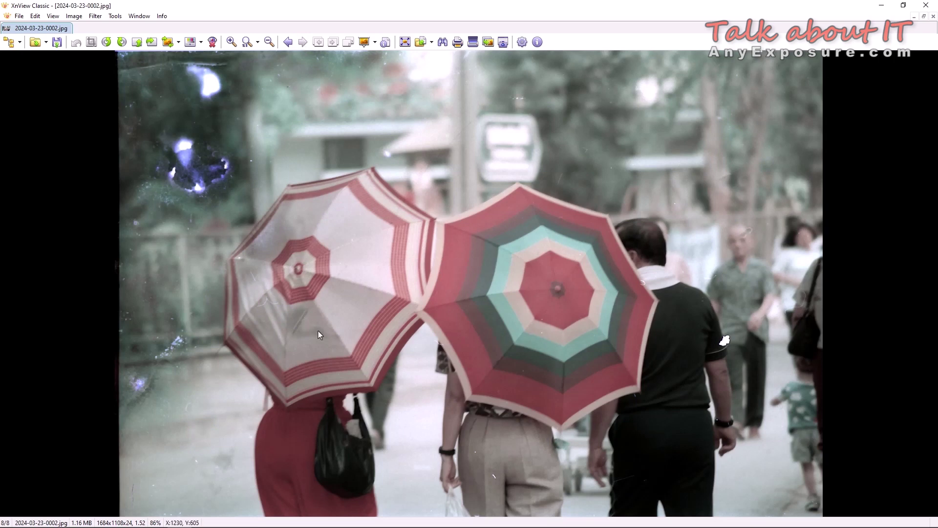
left_click(288, 42)
left_click(303, 43)
left_click(288, 43)
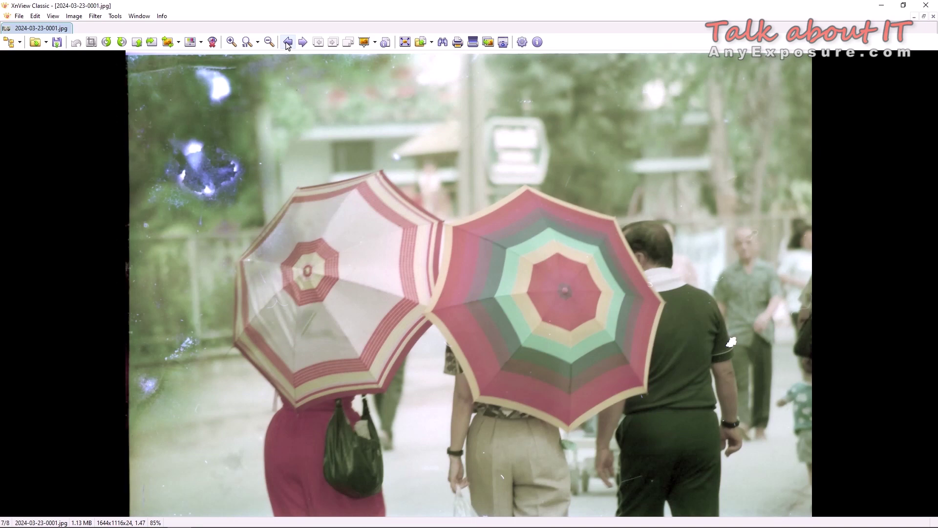
left_click(303, 42)
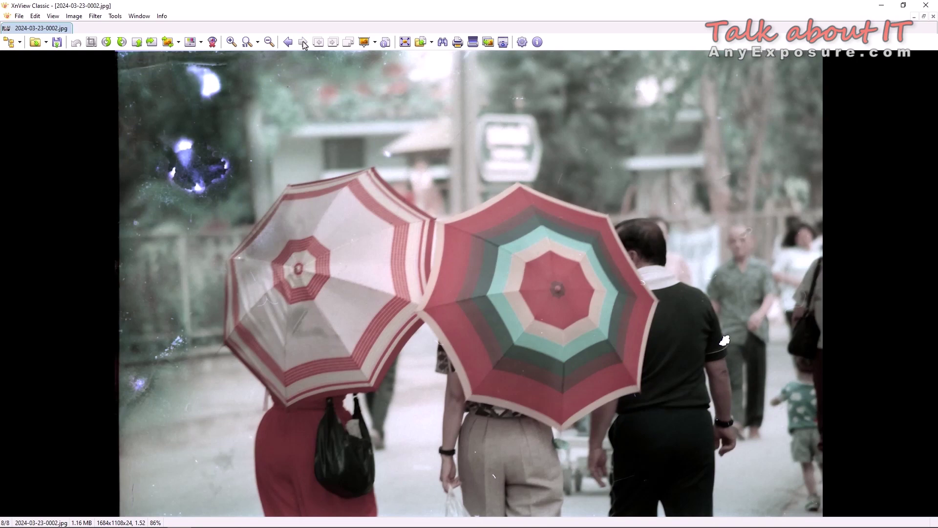
left_click(288, 42)
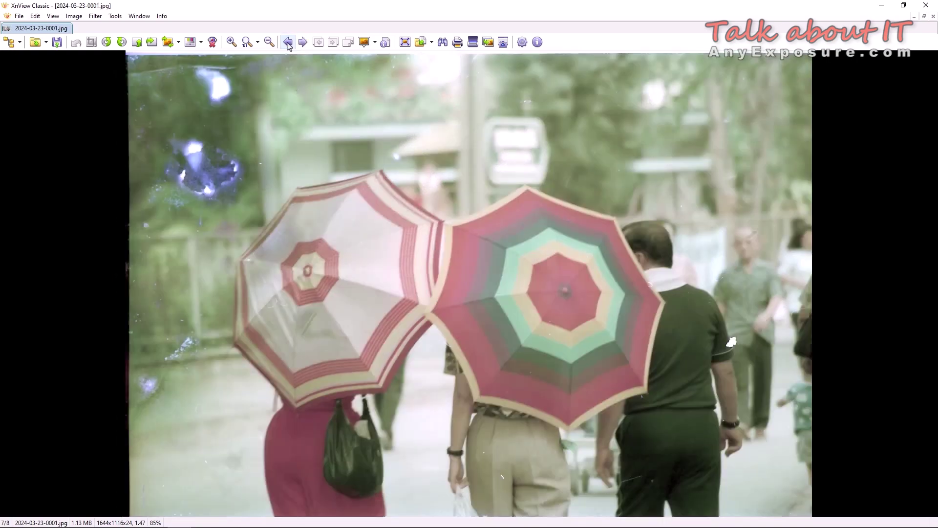
left_click(303, 42)
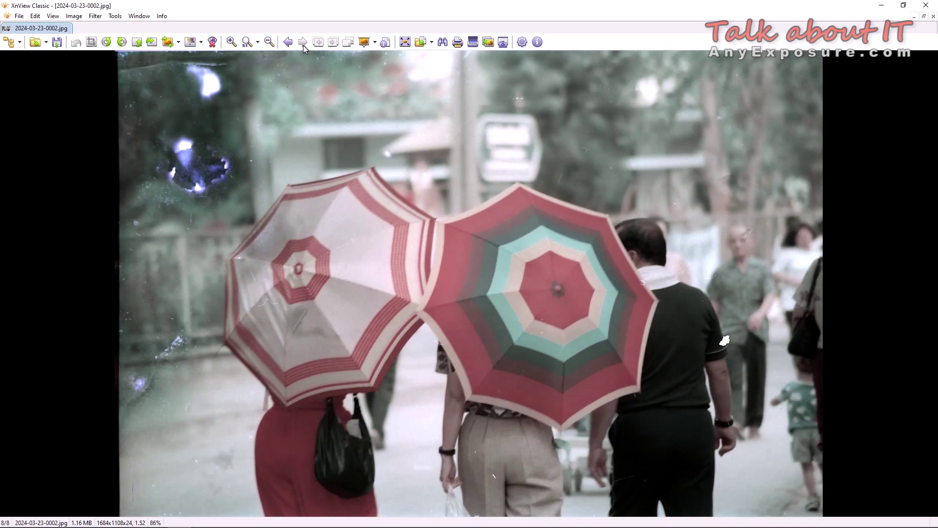
left_click(288, 43)
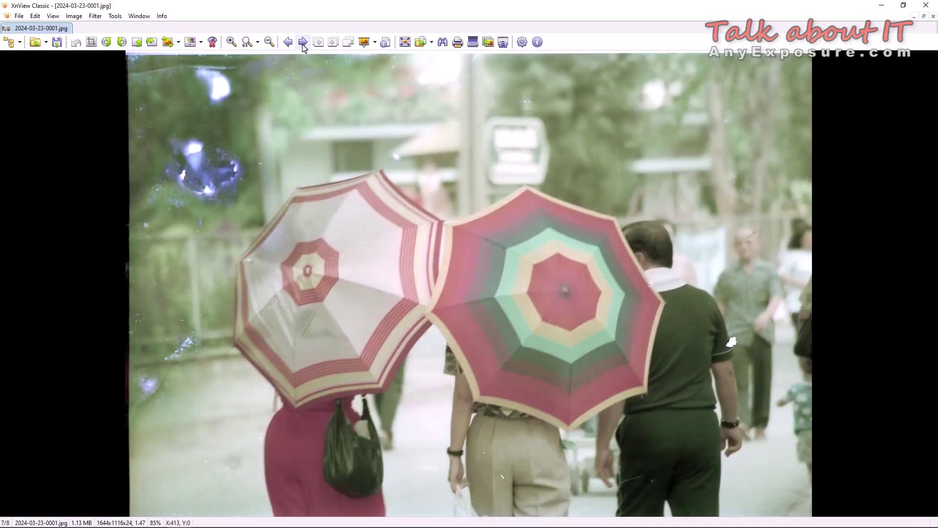
left_click(303, 43)
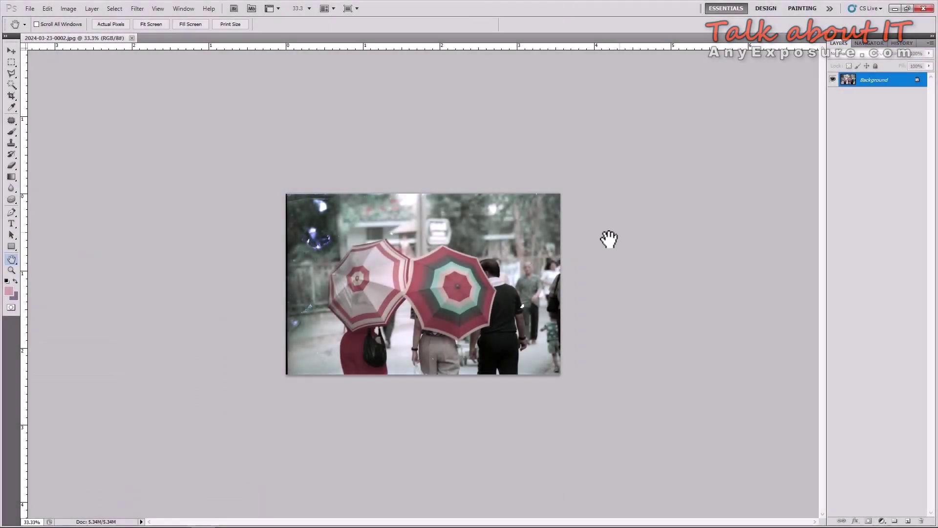
- Examine the umbrella photo 2024-03-23-0002.jpg at several magnifications, ending at 66.7%
key("z")
left_click(454, 287)
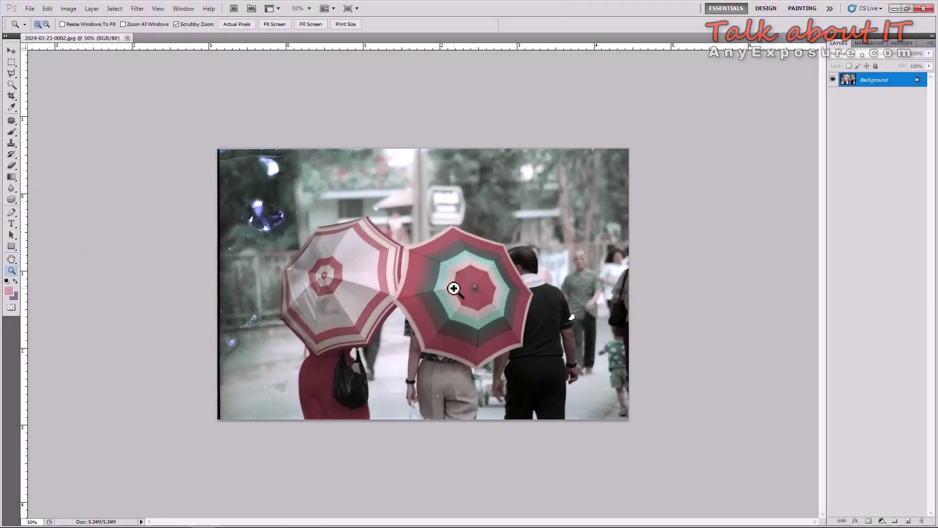
left_click(455, 287)
left_click(455, 289)
right_click(454, 288)
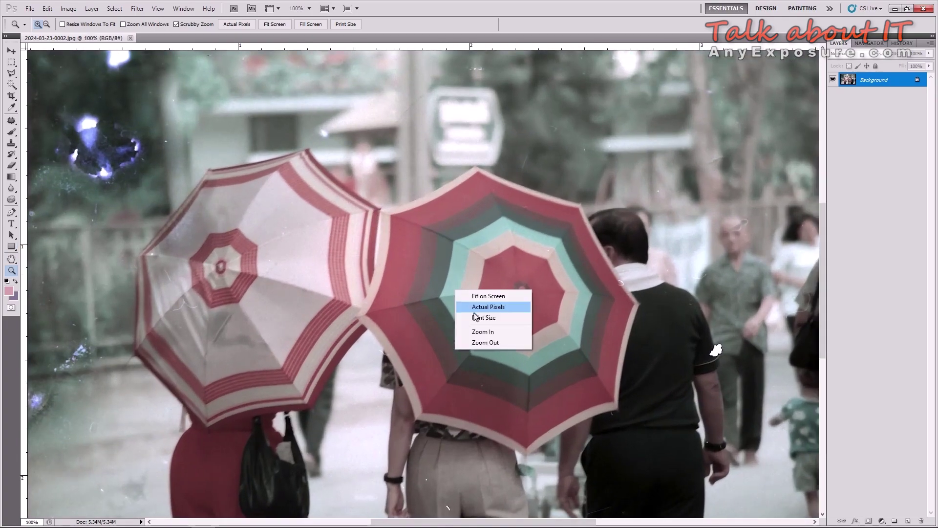
left_click(477, 313)
left_click_drag(512, 320, 473, 297)
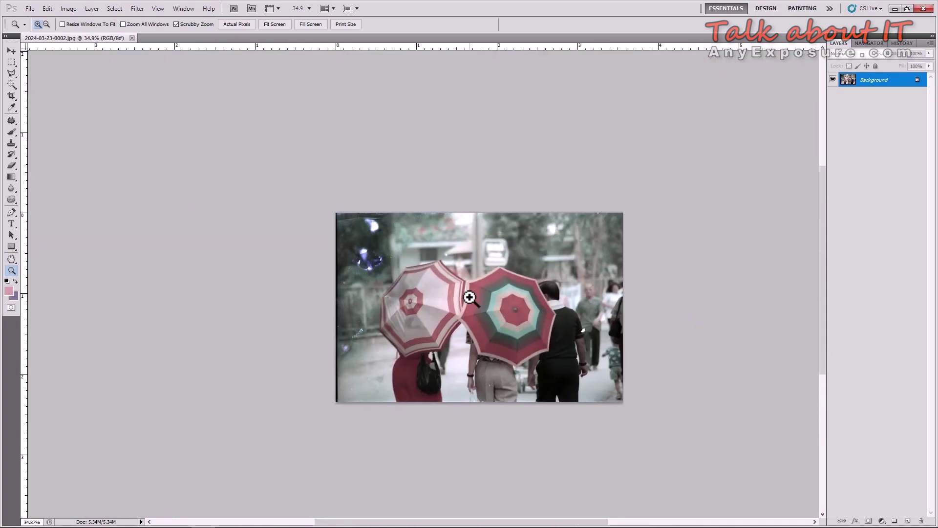
key("h")
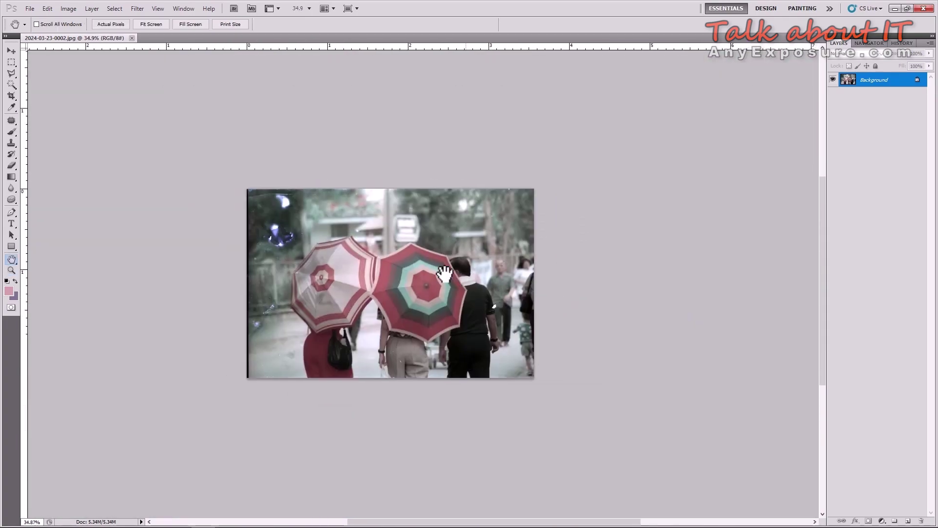
key("z")
left_click(472, 273)
left_click(472, 273)
key("h")
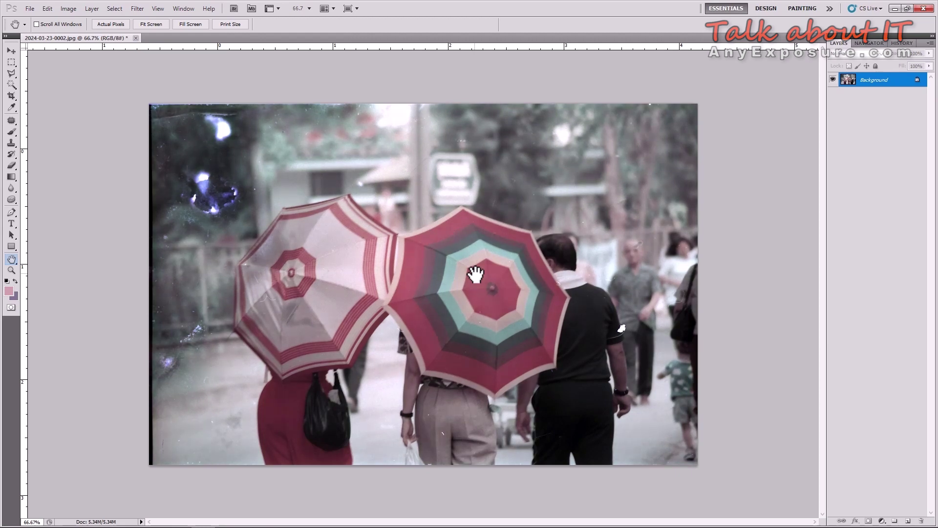
- Undo the last color change and adjust the photo's midtone yellow–blue balance with Color Balance, preserving luminosity
key("ctrl+z")
key("ctrl+z")
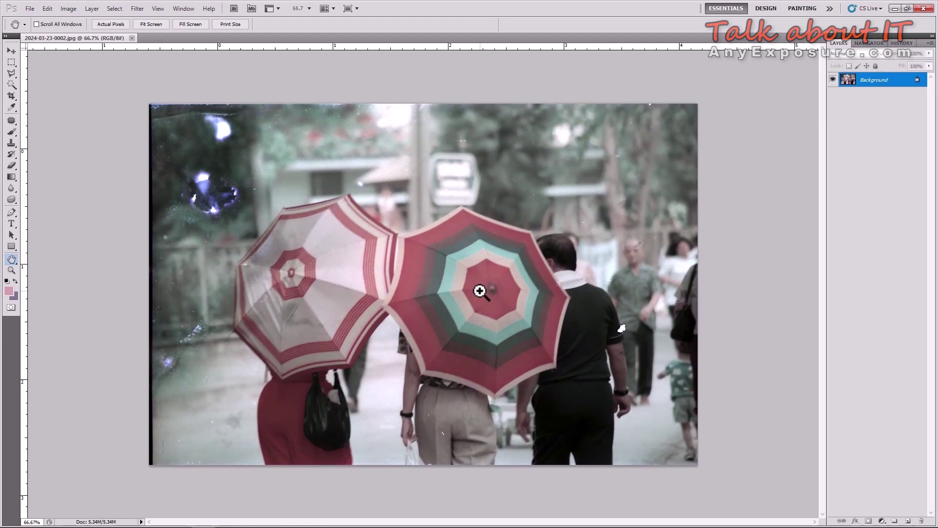
key("i")
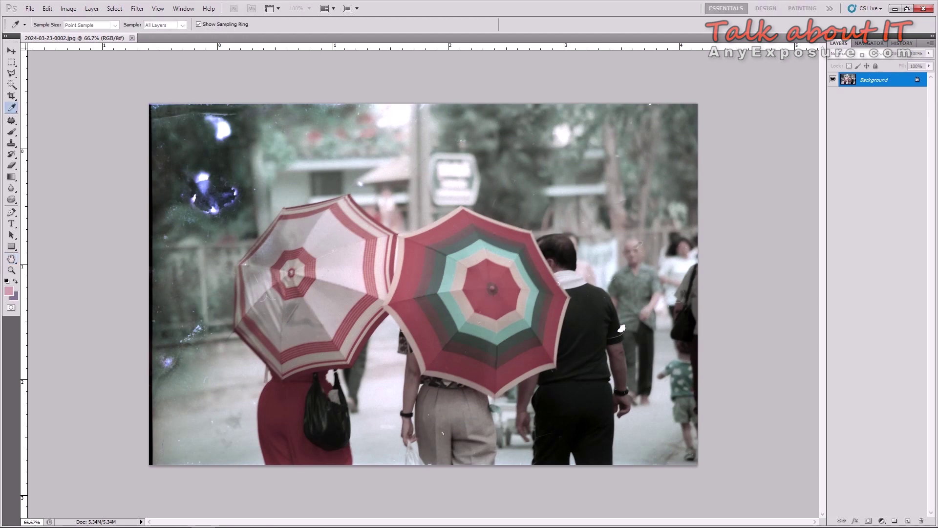
key("ctrl+b")
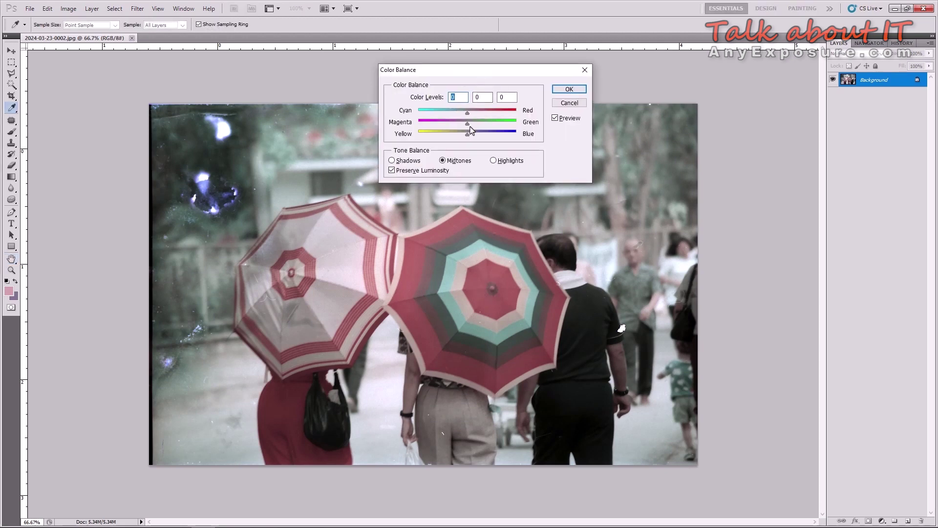
left_click_drag(494, 69, 622, 28)
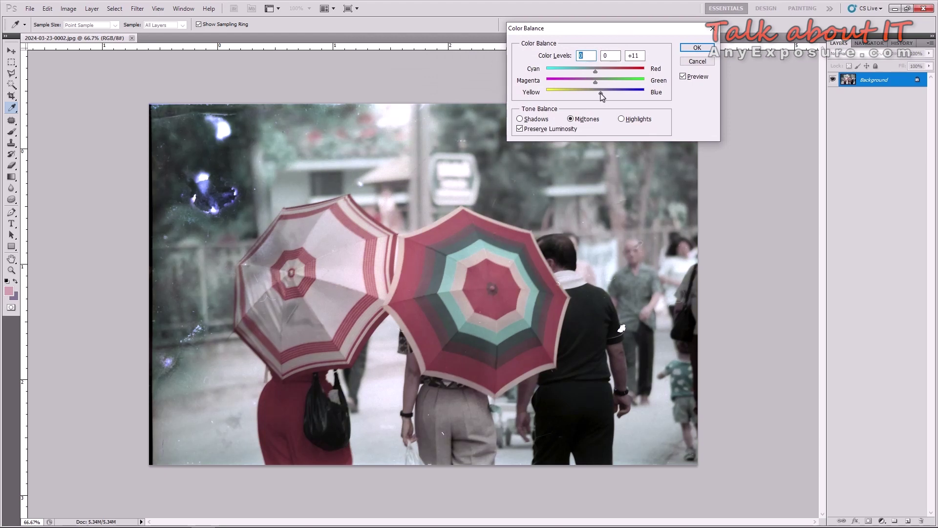
key("Tab")
key("Tab")
left_click_drag(602, 96, 594, 96)
key("Return")
key("h")
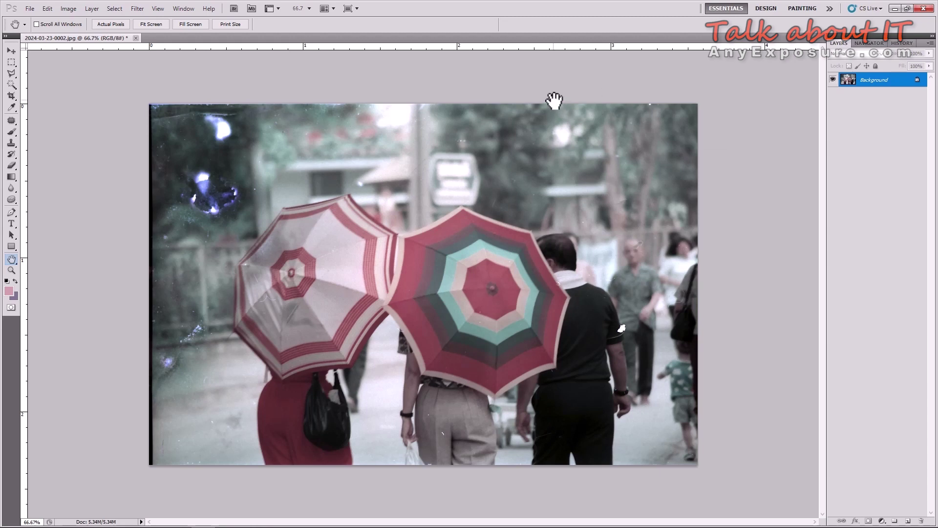
- Brighten the photo's highlights with Levels by slightly lowering the RGB white input level, discarding the trial midtone change
key("i")
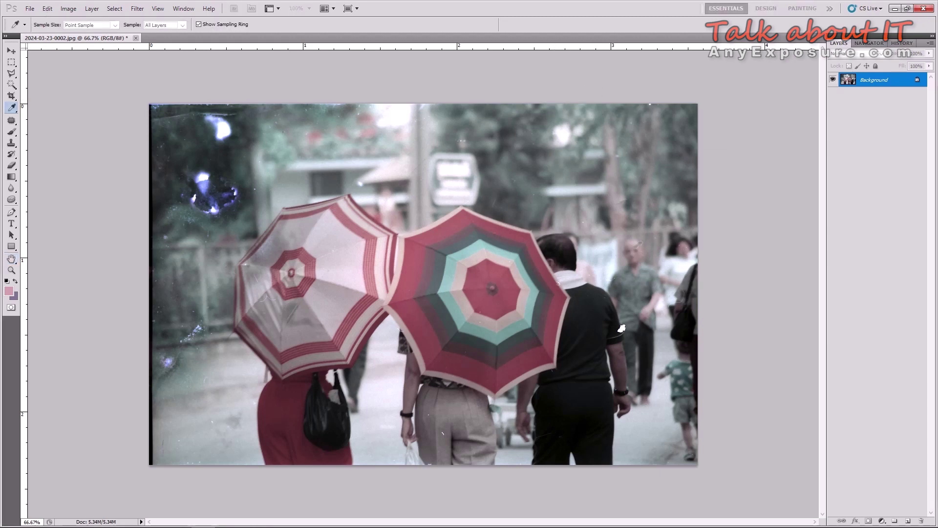
key("ctrl+l")
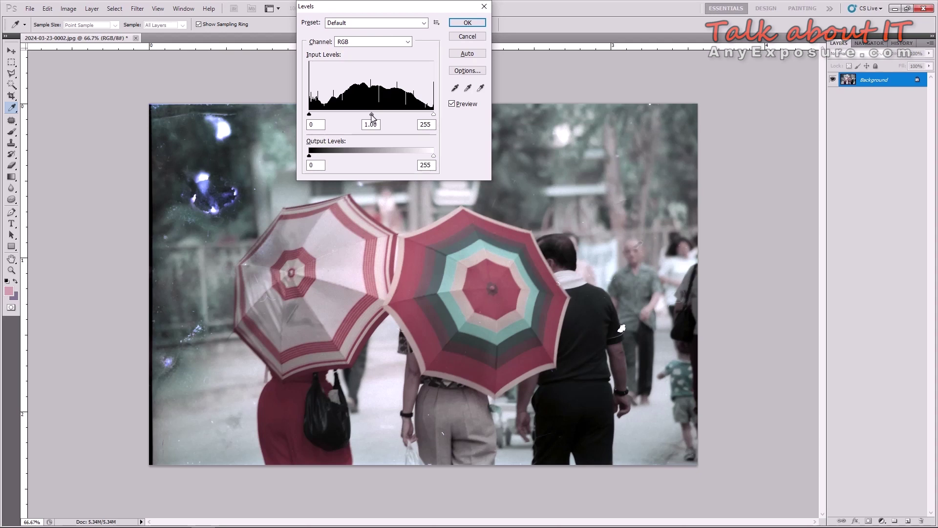
mouse_move(371, 117)
left_mouse_down()
mouse_move(363, 118)
mouse_move(375, 115)
left_mouse_up()
left_click(467, 36, "alt")
mouse_move(433, 156)
left_mouse_down()
mouse_move(423, 160)
mouse_move(434, 156)
left_mouse_up()
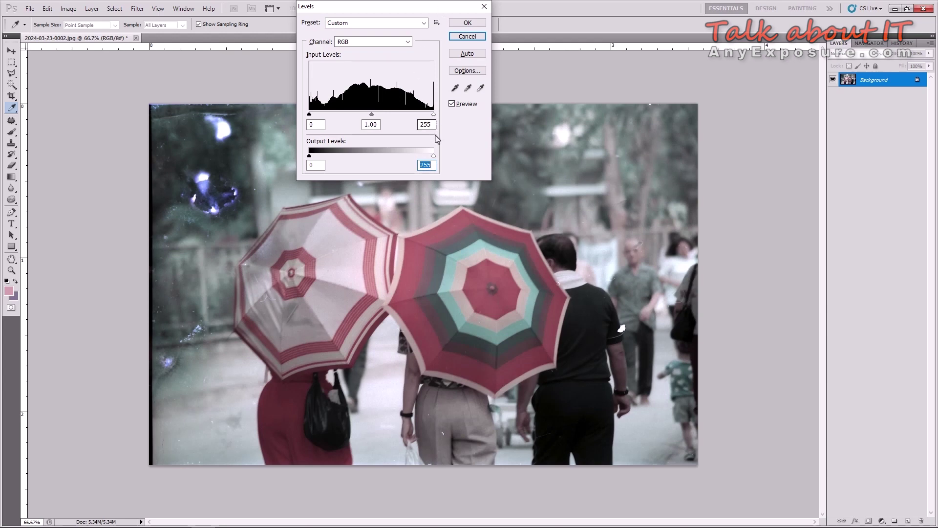
left_click_drag(434, 114, 430, 116)
left_click(467, 23)
key("h")
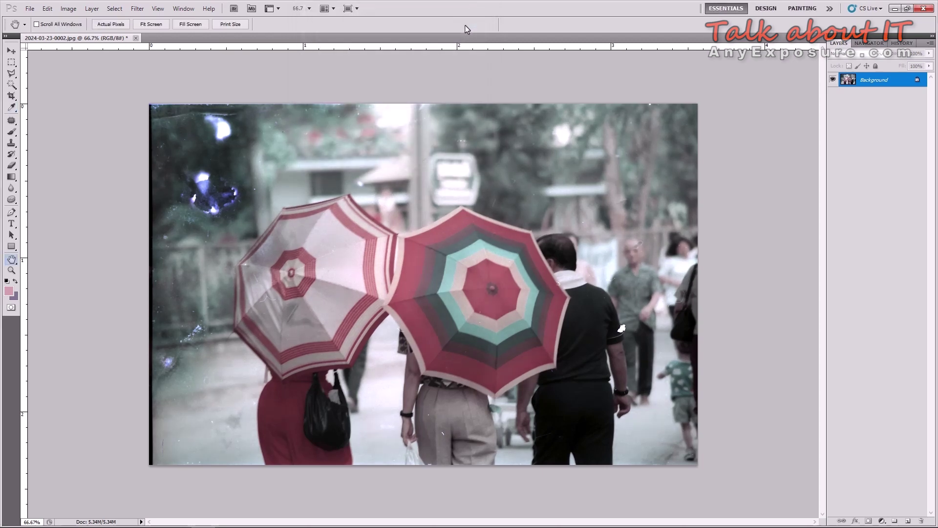
- Increase the photo's contrast slightly with Brightness/Contrast, without using the legacy mode
key("z")
left_click(68, 9)
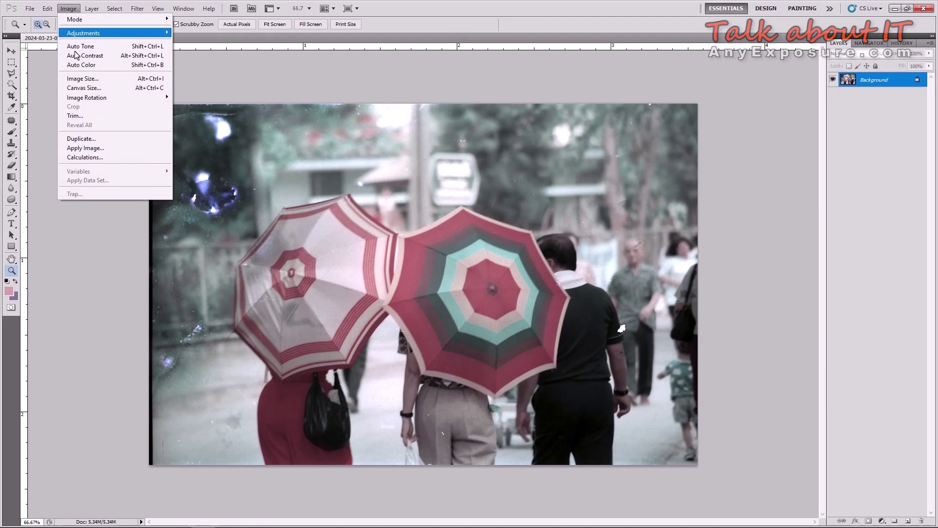
left_click(236, 34)
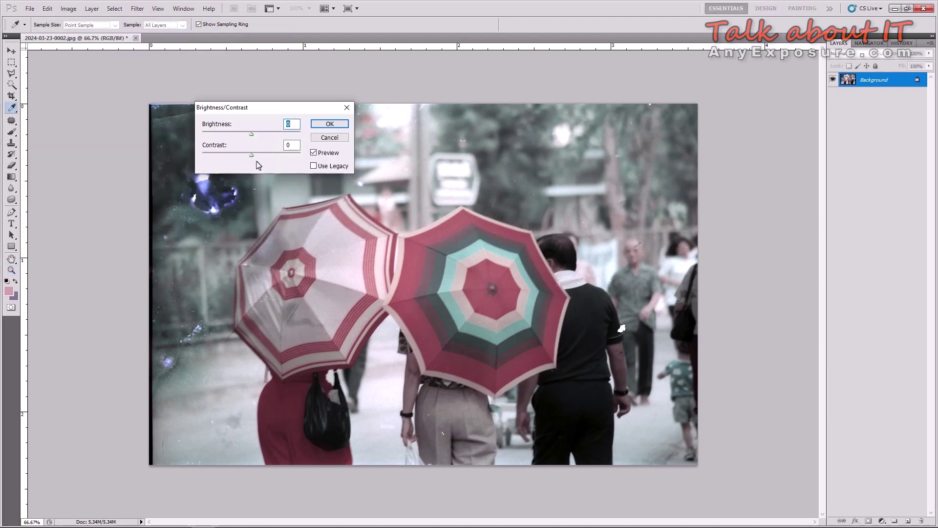
left_click_drag(252, 155, 258, 156)
left_click(330, 124)
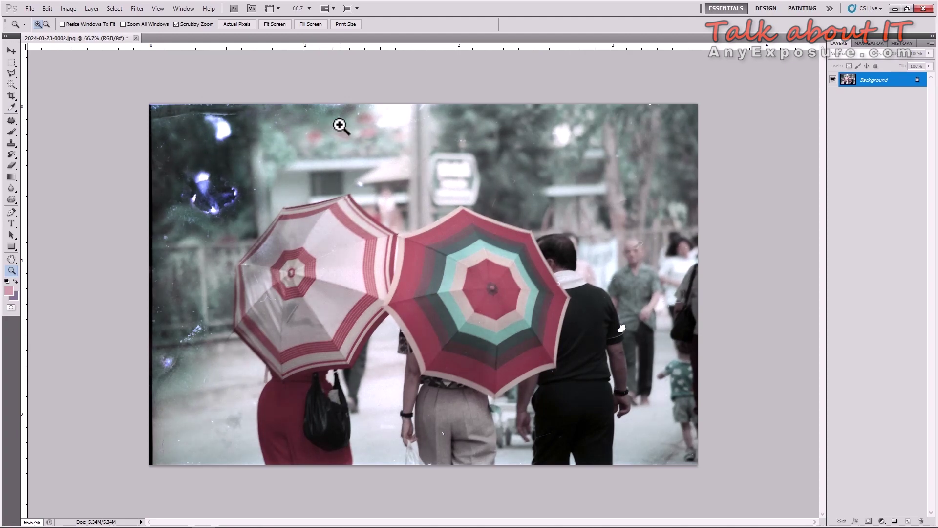
- Boost the photo's overall saturation to +24 with Hue/Saturation, leaving hue and lightness at 0
right_click(387, 206)
left_click(409, 228)
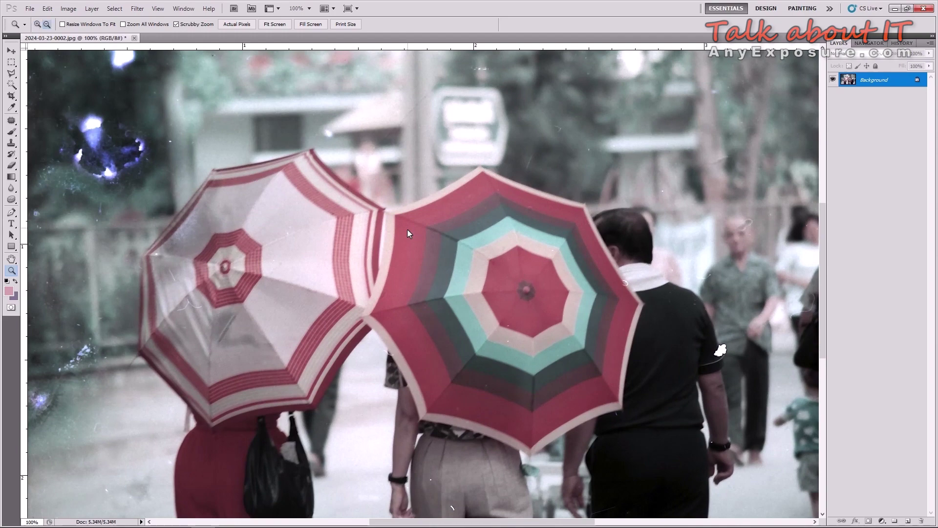
key("ctrl+0")
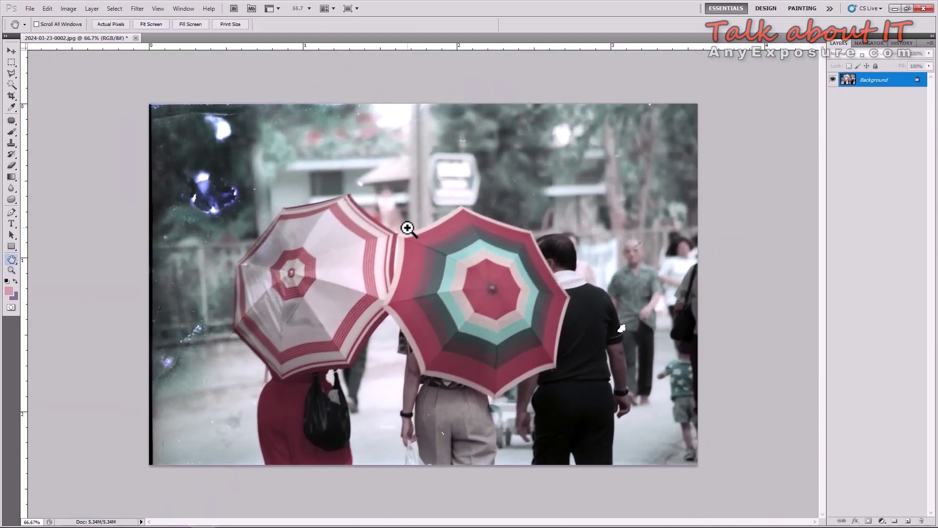
key("i")
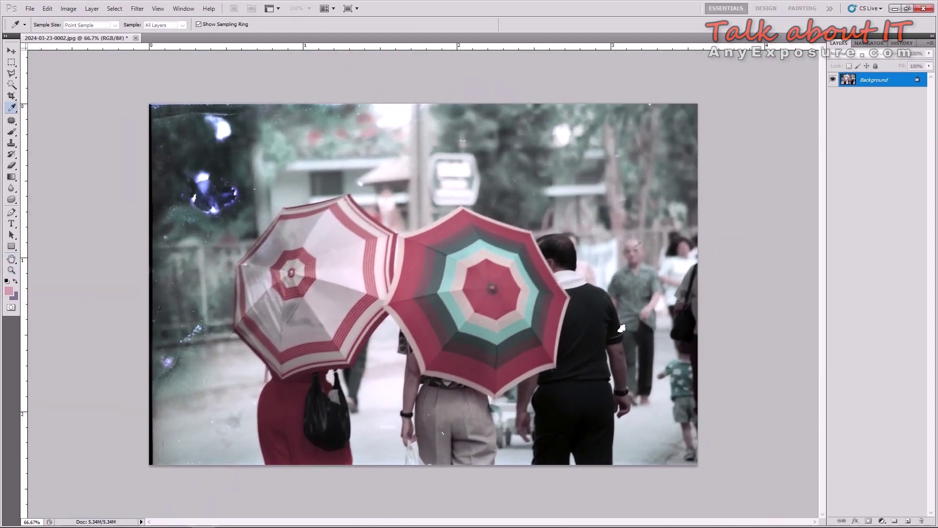
key("ctrl+u")
left_click_drag(211, 190, 155, 22)
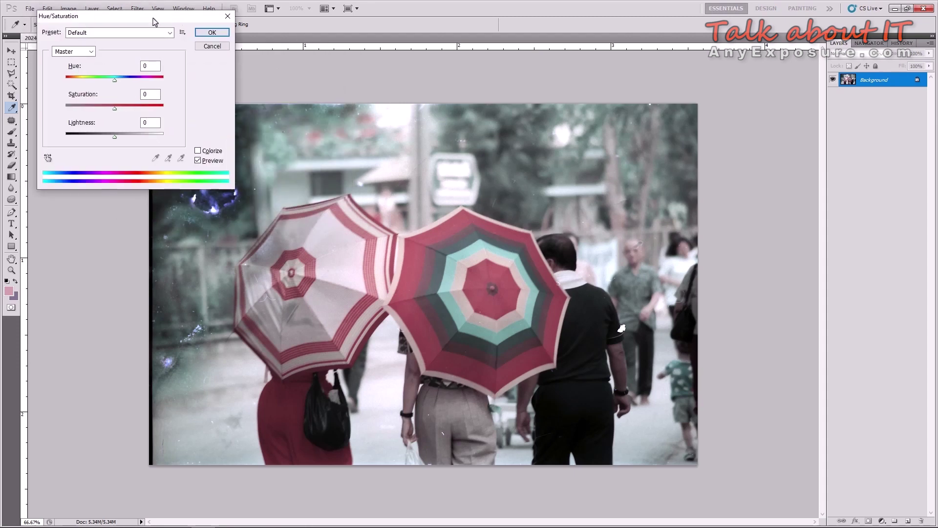
mouse_move(115, 108)
left_mouse_down()
mouse_move(157, 109)
mouse_move(120, 113)
mouse_move(128, 112)
left_mouse_up()
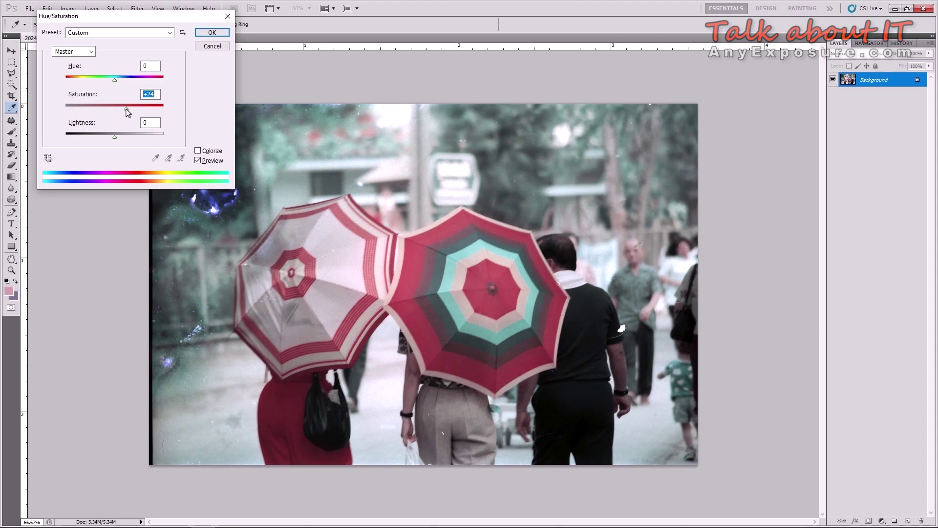
left_click(214, 34)
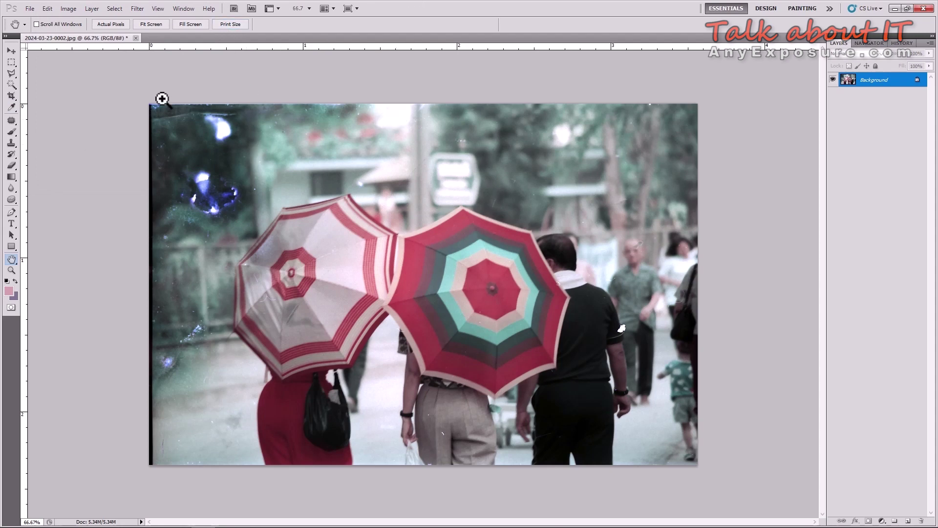
- Brighten the photo's midtones slightly with an RGB Curves point at about input 137, output 141
left_click(68, 9)
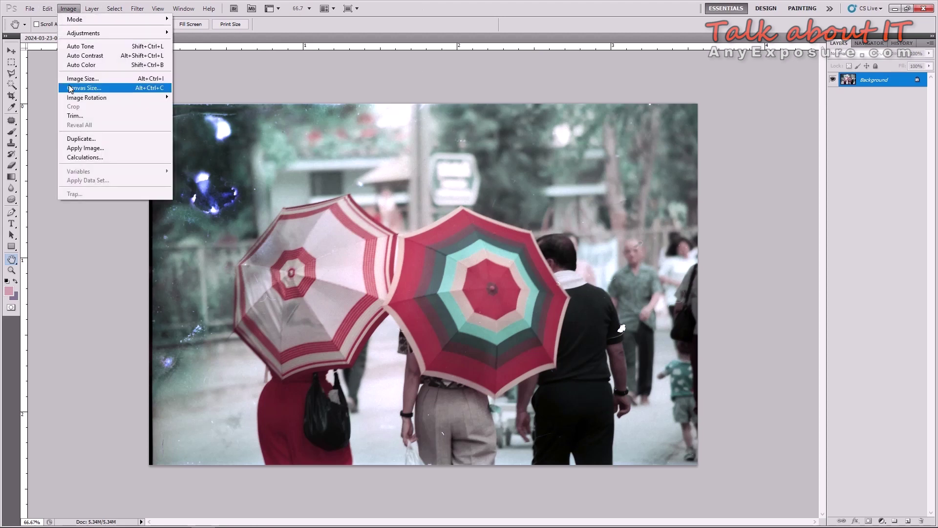
mouse_move(88, 33)
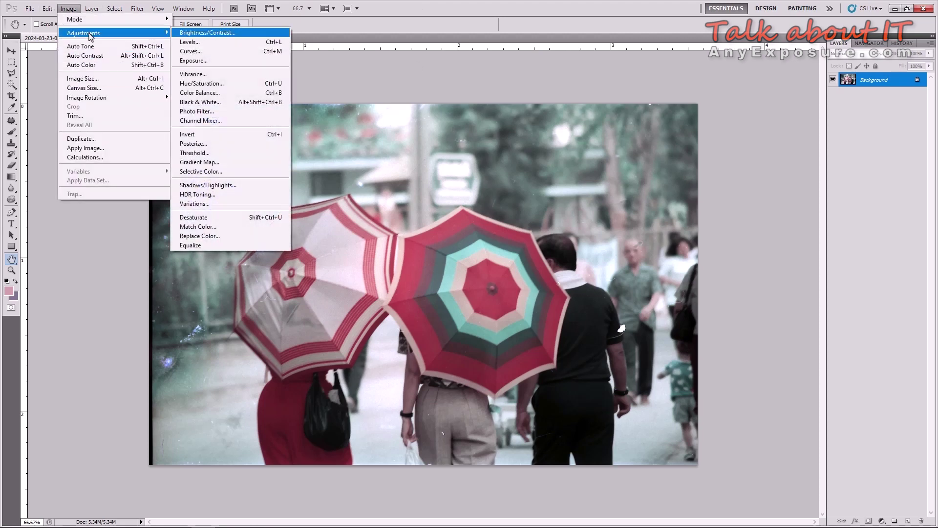
left_click(247, 44)
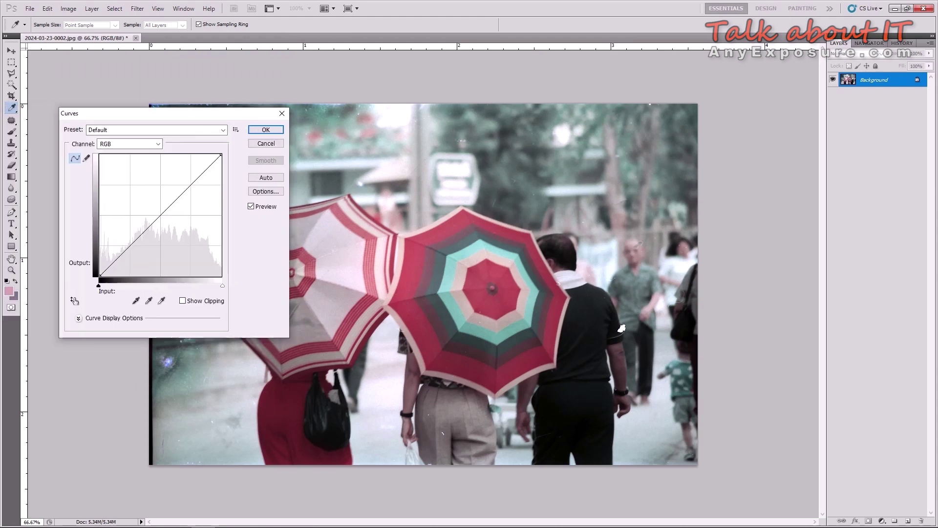
left_click_drag(183, 108, 168, 28)
left_click_drag(142, 131, 145, 121)
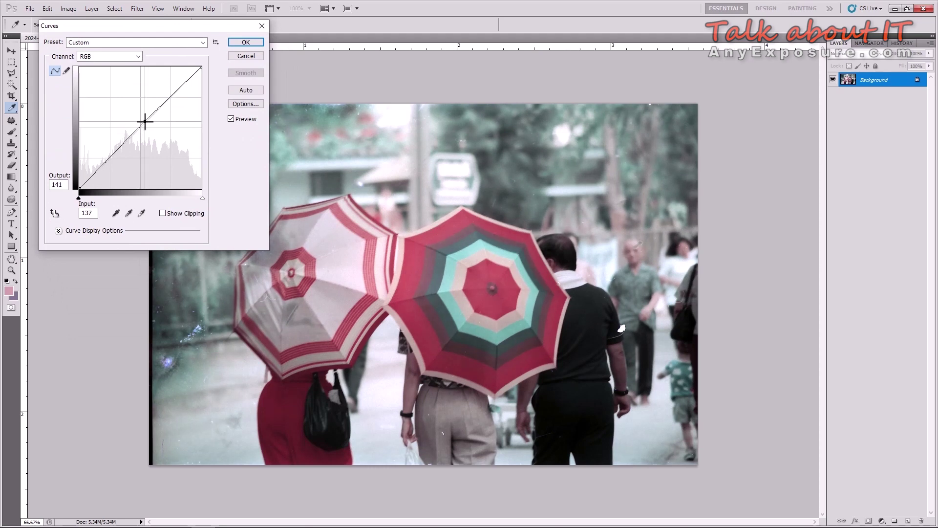
left_click(237, 41)
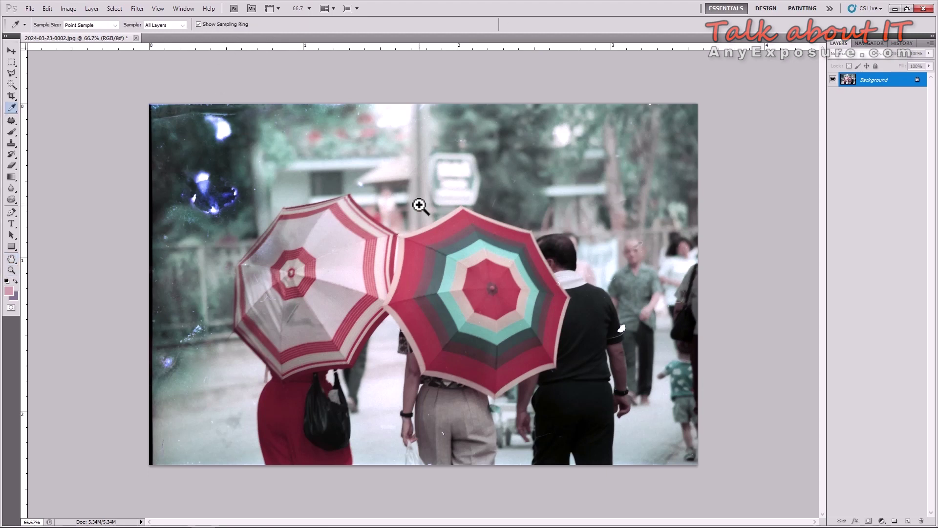
- Shift the photo's midtones slightly toward red with Color Balance, preserving luminosity and discarding the trial shift toward blue
key("ctrl+b")
left_click_drag(595, 92, 602, 94)
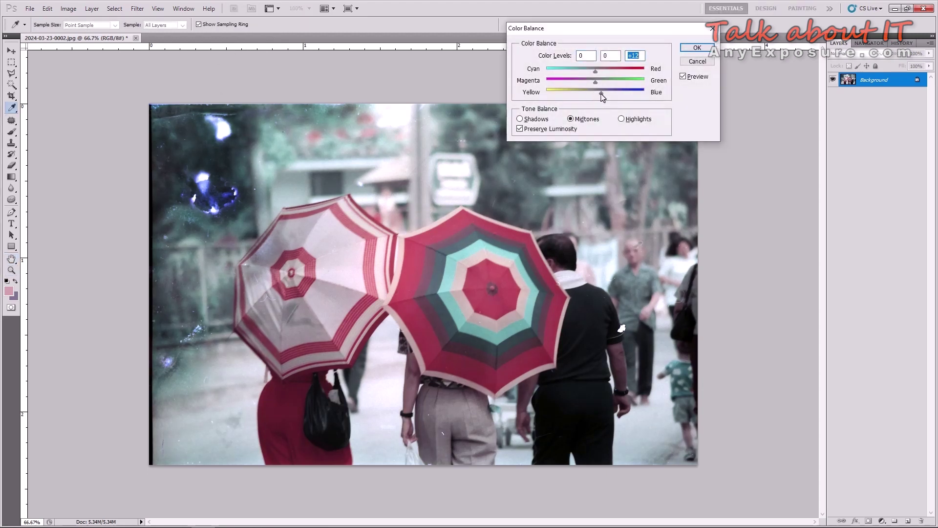
left_click(697, 61, "alt")
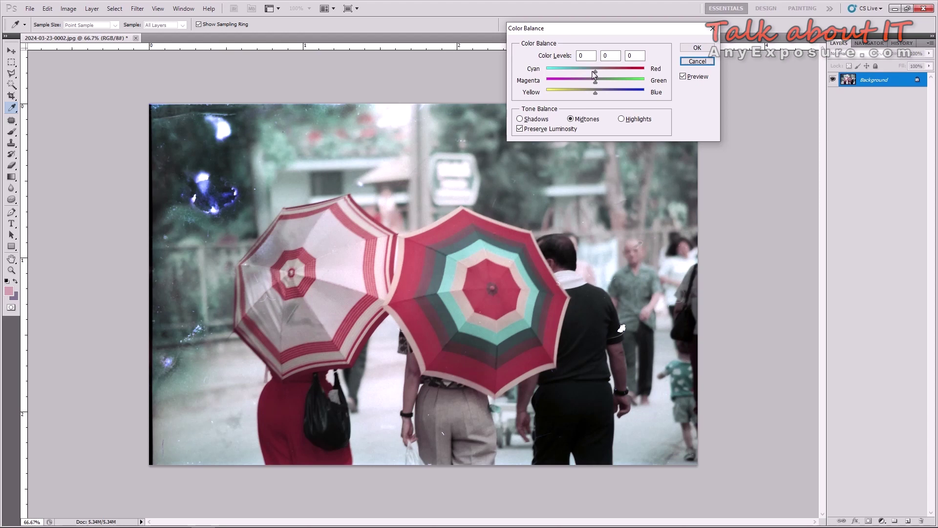
left_click_drag(594, 74, 605, 74)
left_click(698, 47)
- Examine the corrected umbrella photo at 100%, checking the people, both umbrellas and the damaged dark area beside the striped one
key("z")
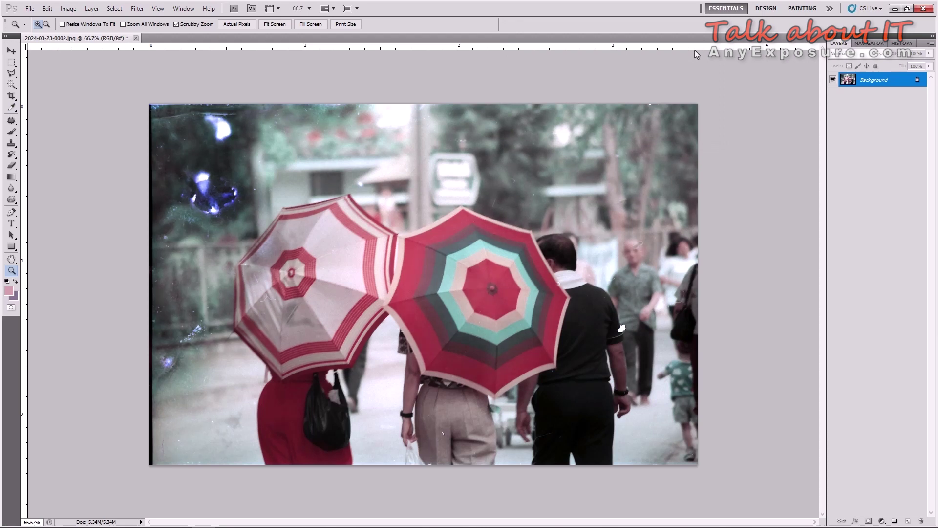
key("h")
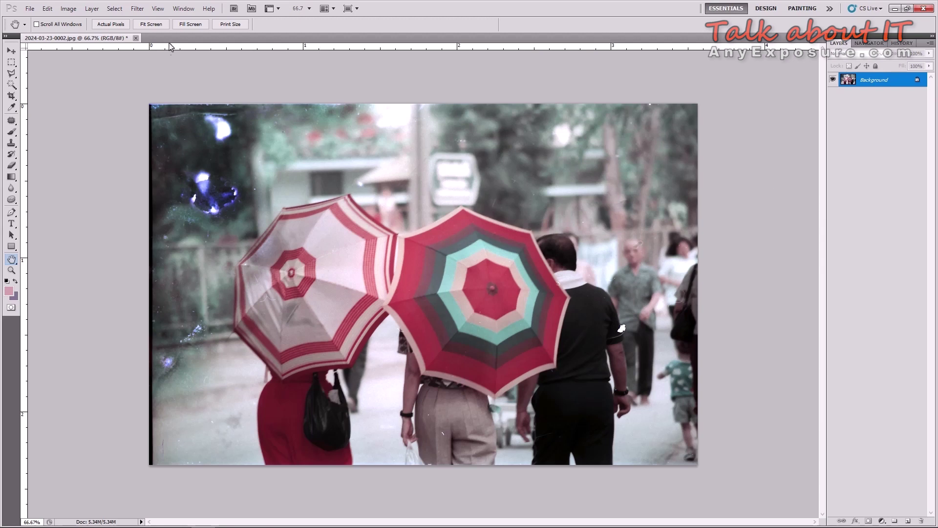
left_click(111, 24)
left_click_drag(447, 182, 441, 139)
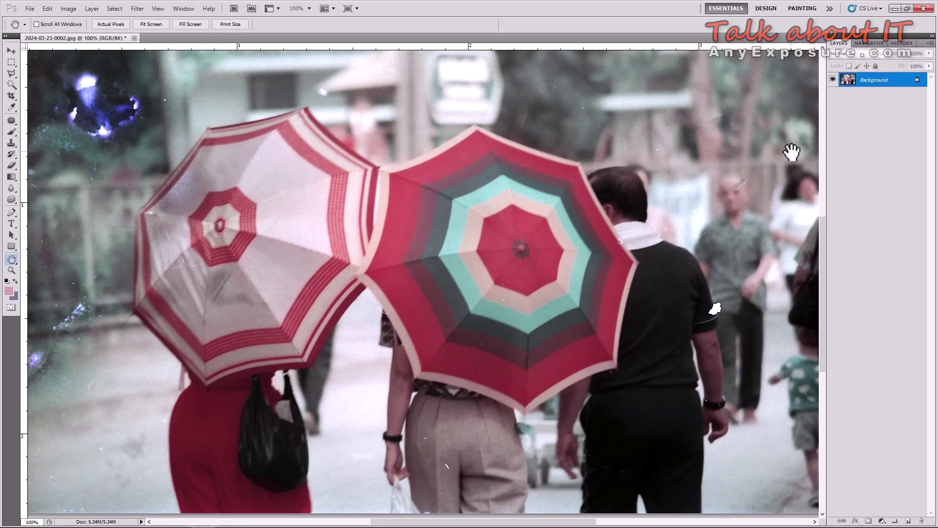
left_click_drag(791, 152, 767, 179)
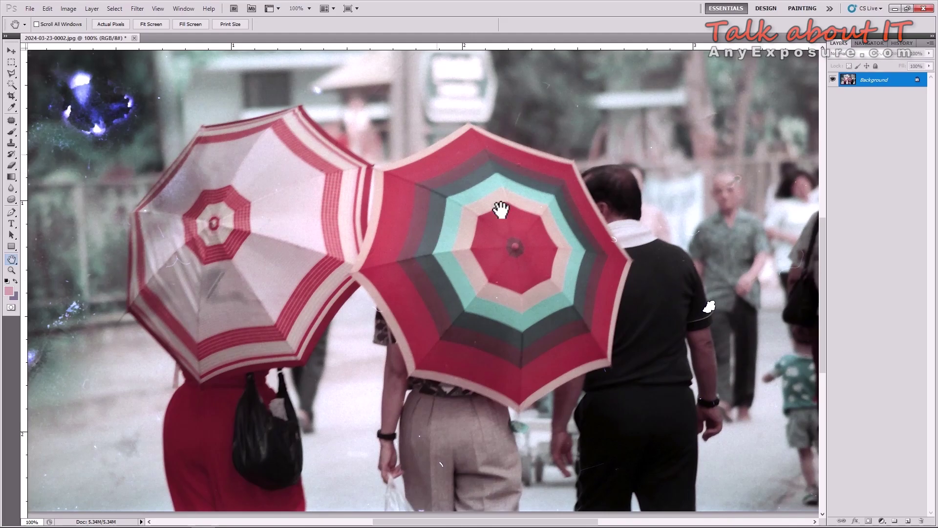
left_click_drag(38, 147, 354, 274)
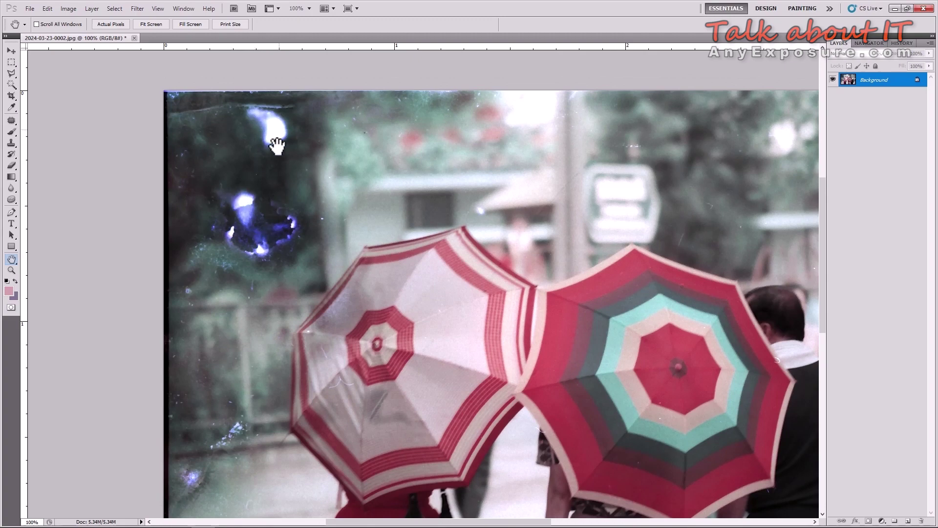
left_click_drag(259, 243, 283, 226)
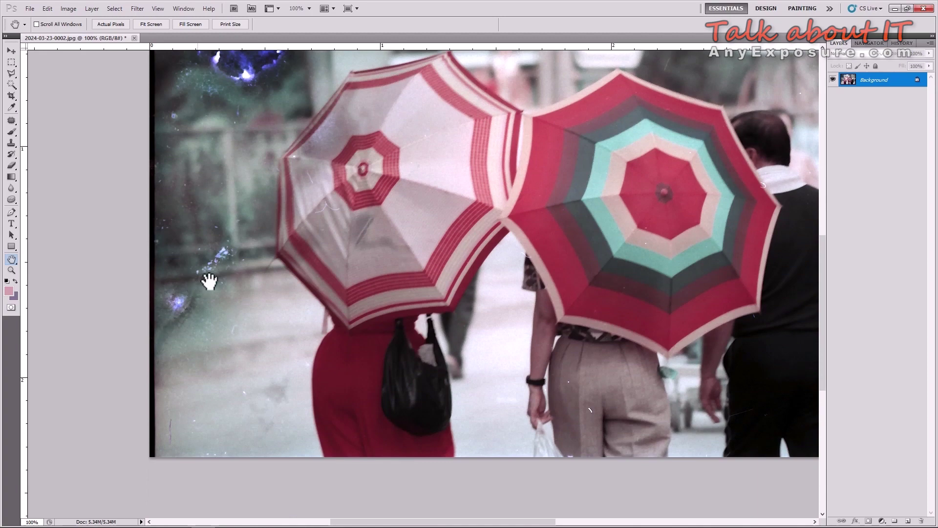
left_click_drag(180, 306, 202, 251)
left_click_drag(291, 83, 205, 268)
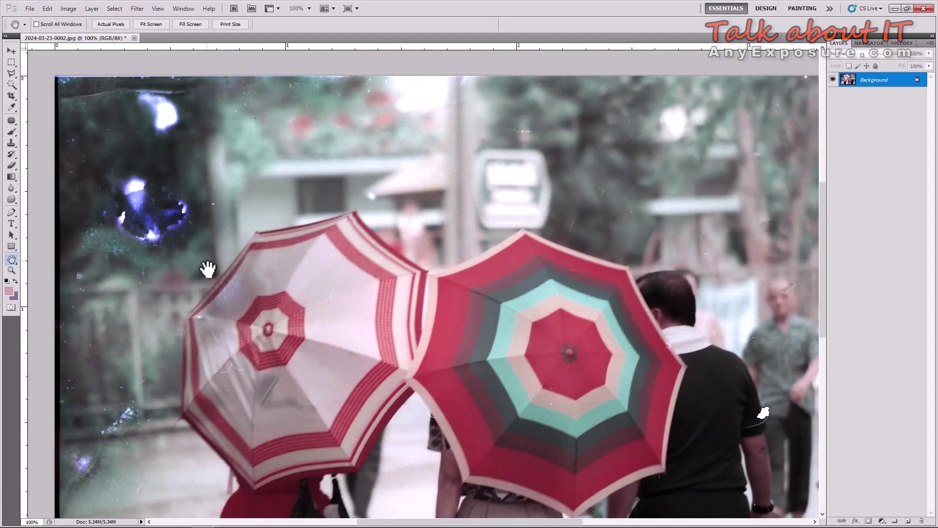
left_click_drag(356, 241, 341, 219)
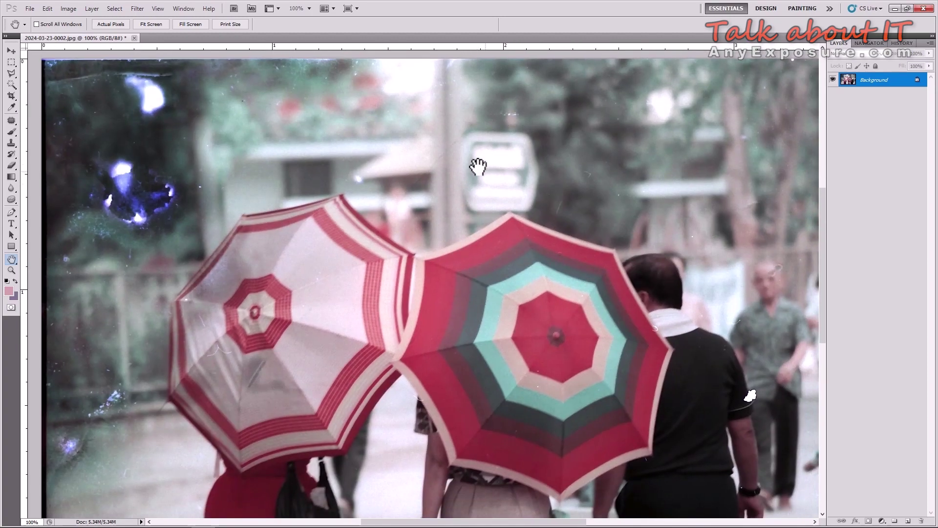
left_click_drag(436, 220, 443, 140)
left_click_drag(500, 159, 492, 151)
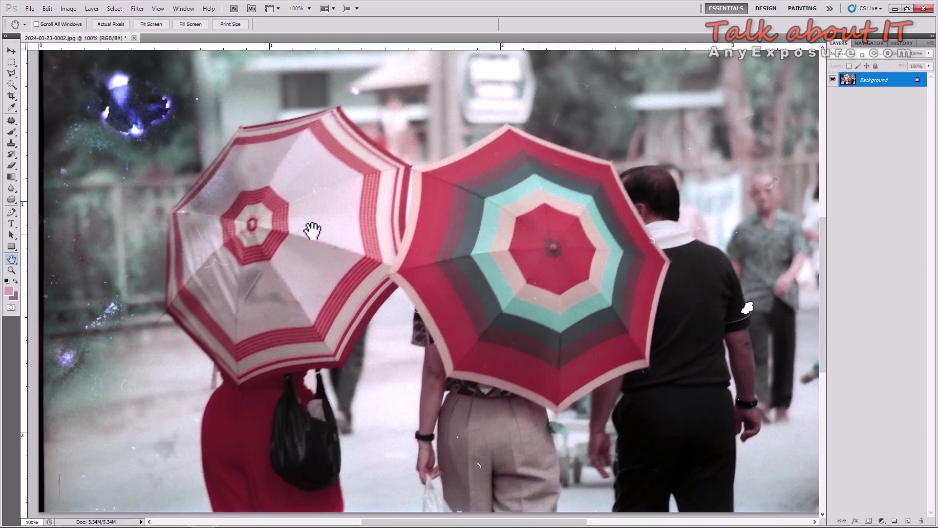
left_click_drag(538, 235, 530, 224)
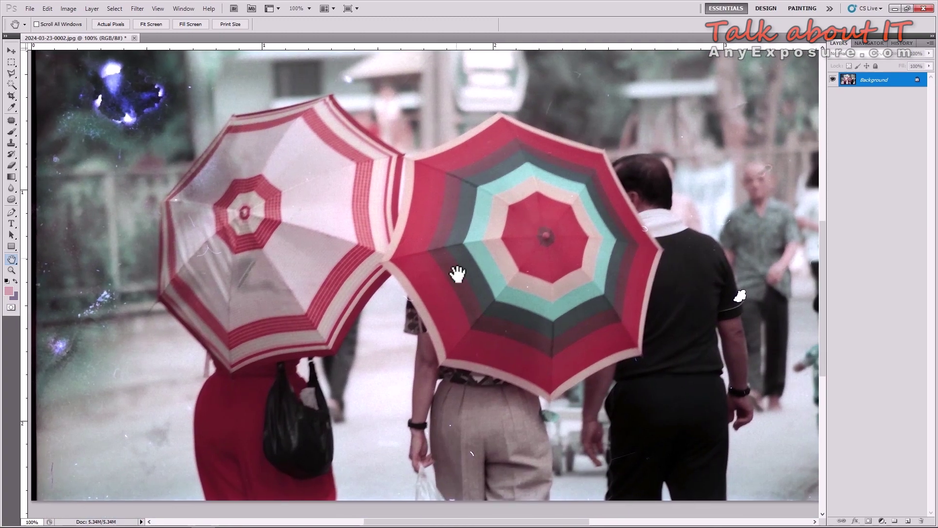